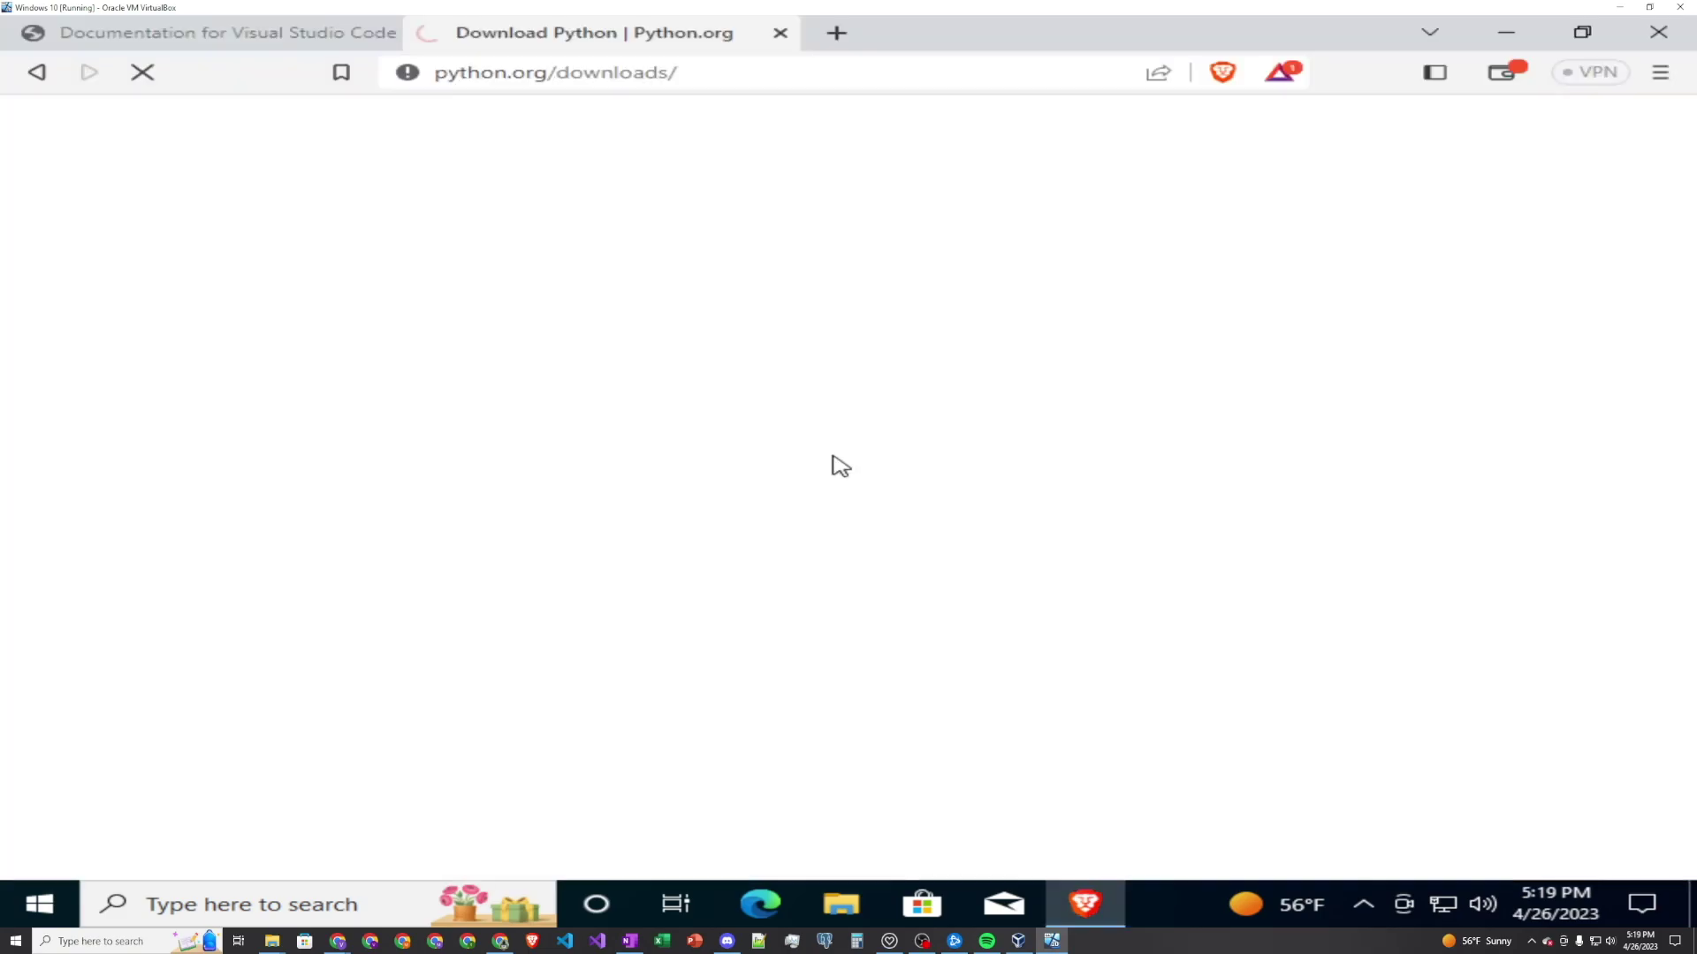
Search the web for "download git for windows" in a new browser tab.
{"action": "left_click", "coordinate": [836, 35]}
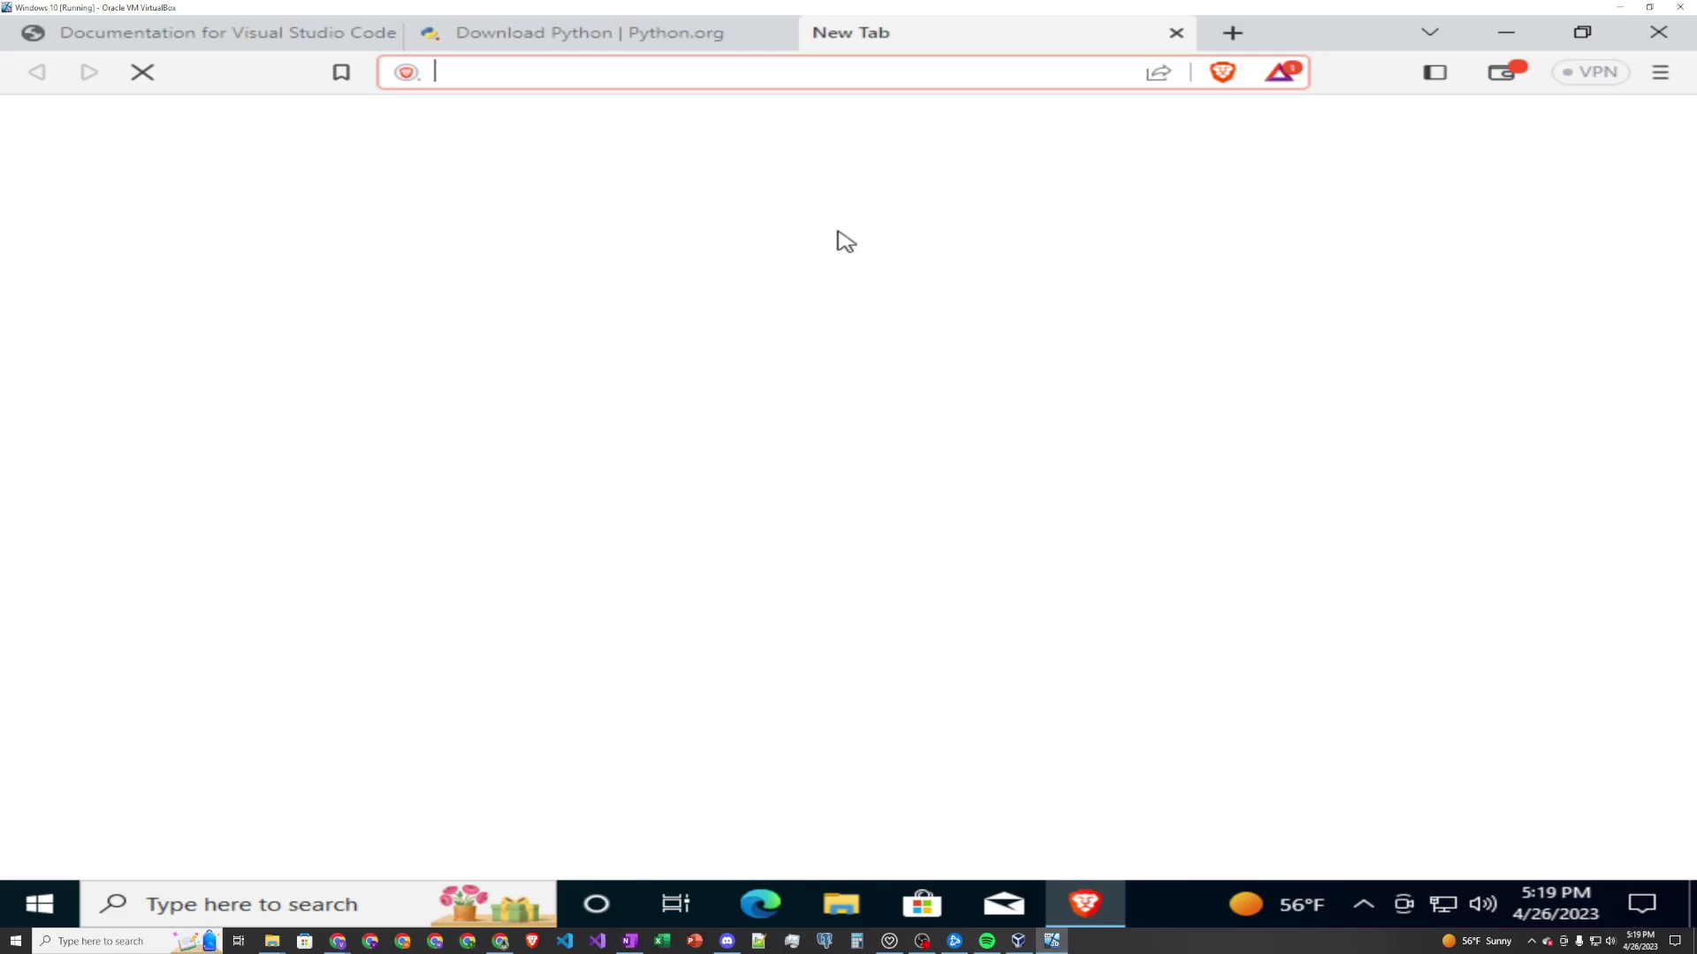
{"action": "type", "text": "download git "}
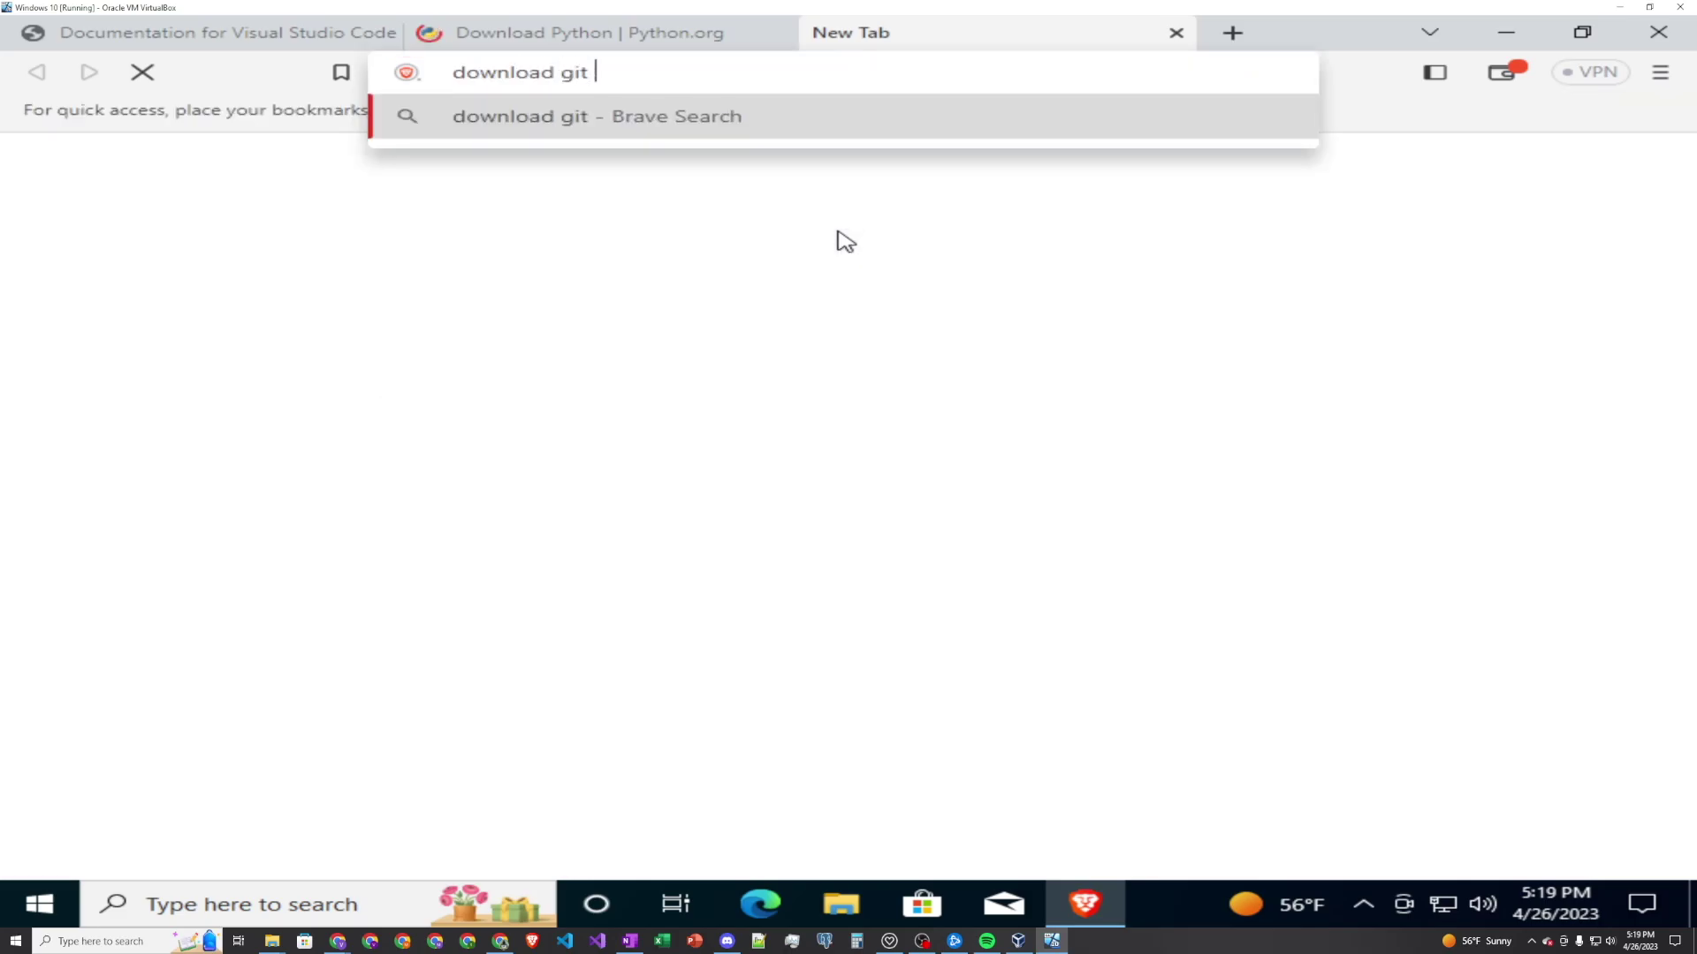
{"action": "type", "text": "for windows"}
{"action": "key", "text": "Return"}
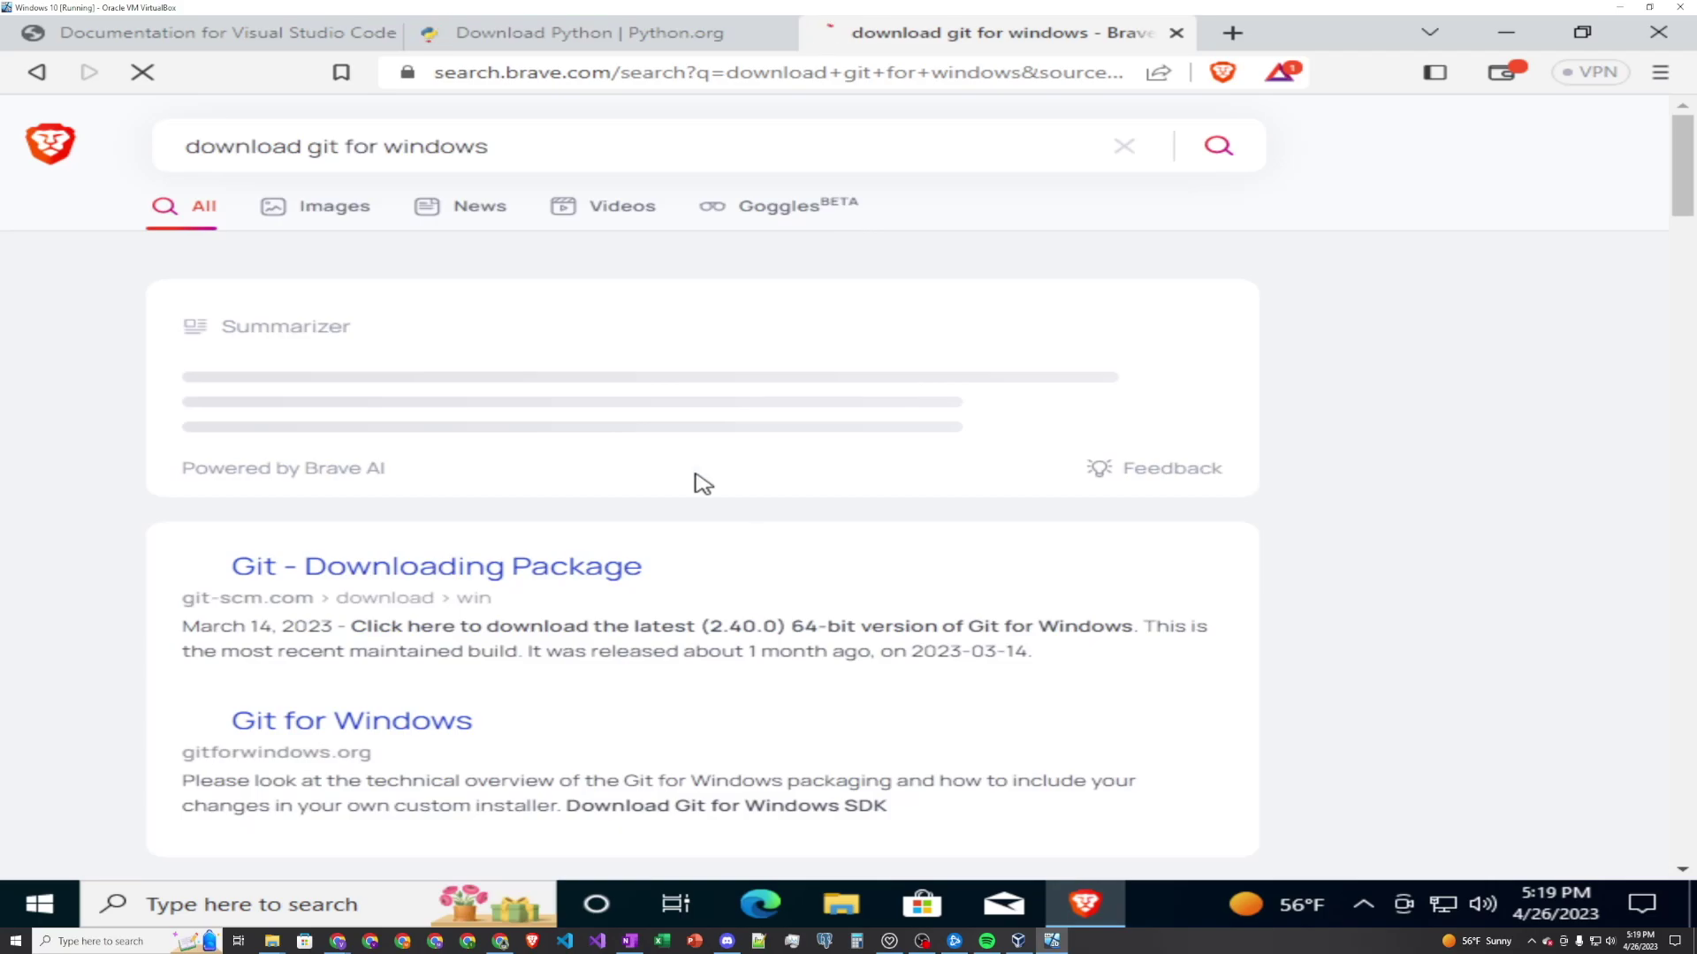
Open the gitforwindows.org search result and save the Git-2.40.1-64-bit installer to the Downloads folder.
{"action": "scroll", "coordinate": [579, 686], "scroll_direction": "down", "scroll_amount": 3}
{"action": "scroll", "coordinate": [580, 679], "scroll_direction": "up", "scroll_amount": 1}
{"action": "scroll", "coordinate": [581, 679], "scroll_direction": "up", "scroll_amount": 1}
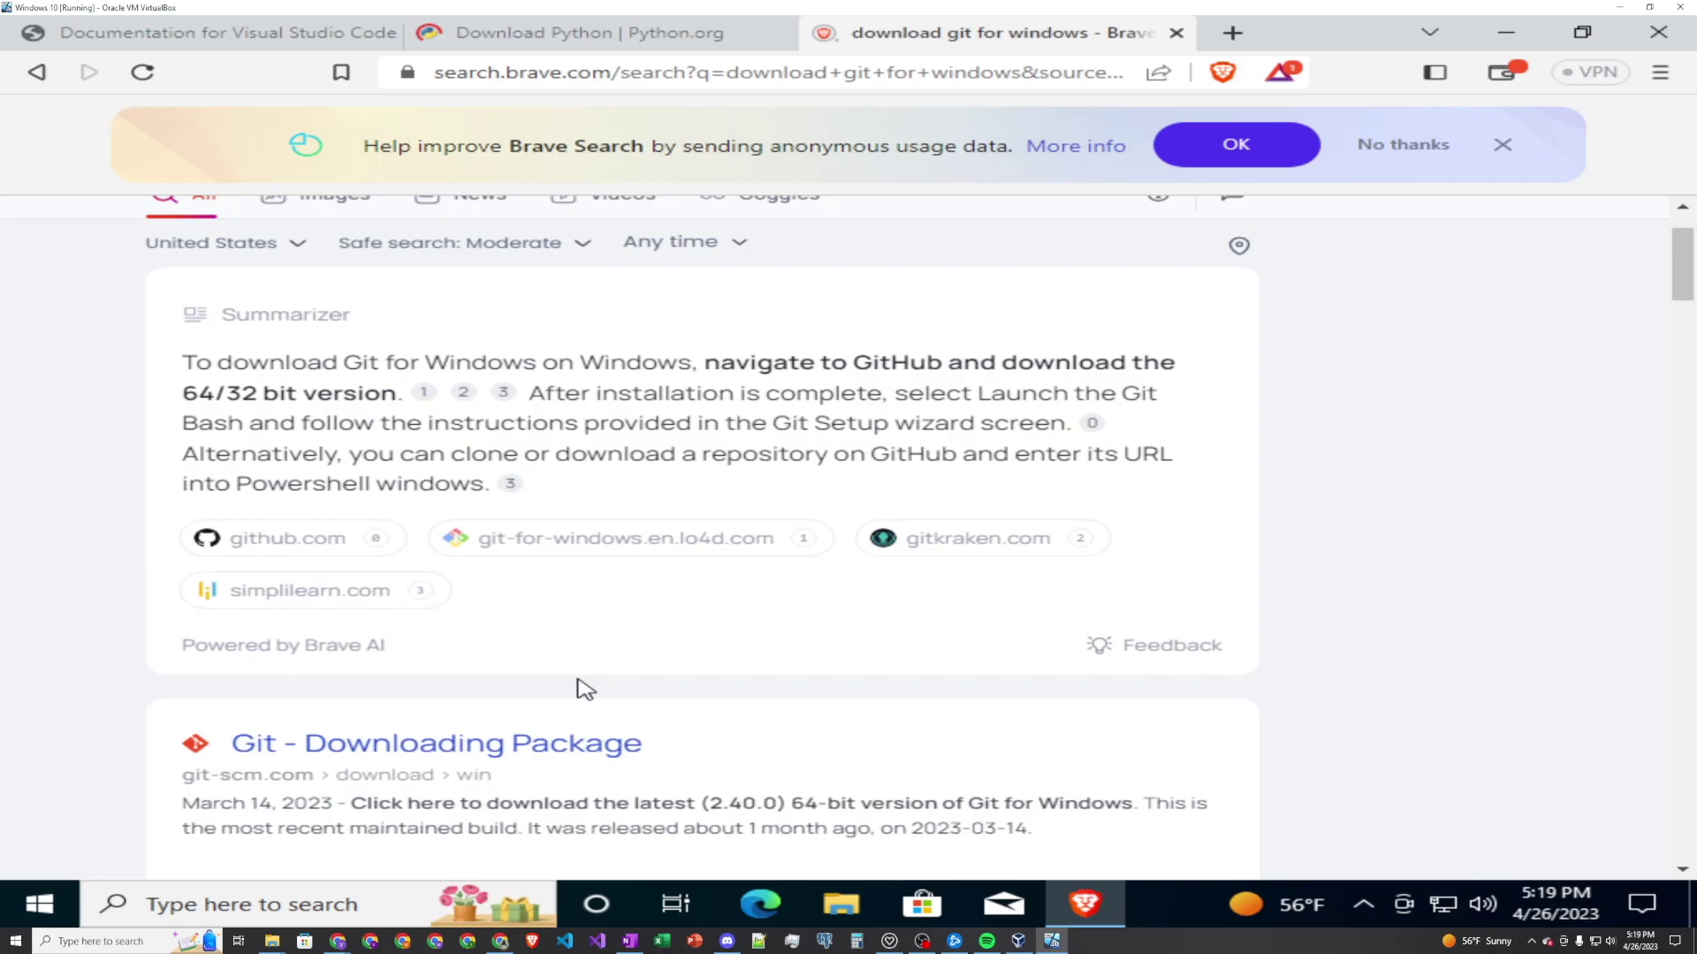
{"action": "scroll", "coordinate": [580, 686], "scroll_direction": "down", "scroll_amount": 3}
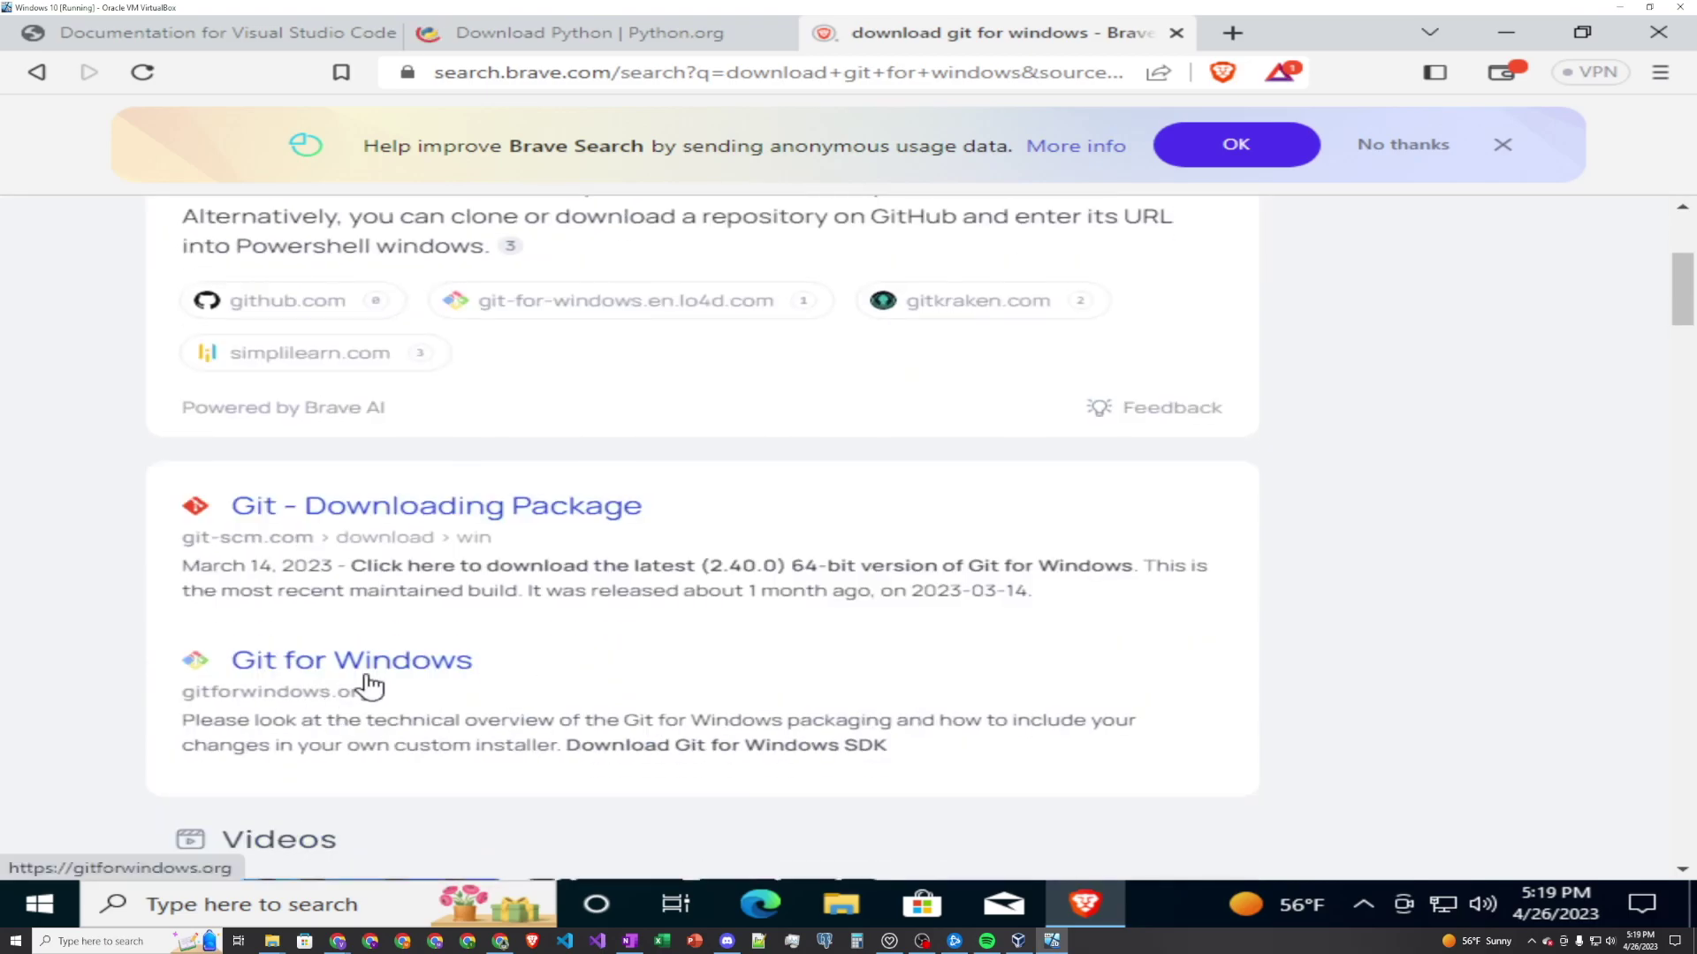
{"action": "left_click", "coordinate": [385, 669]}
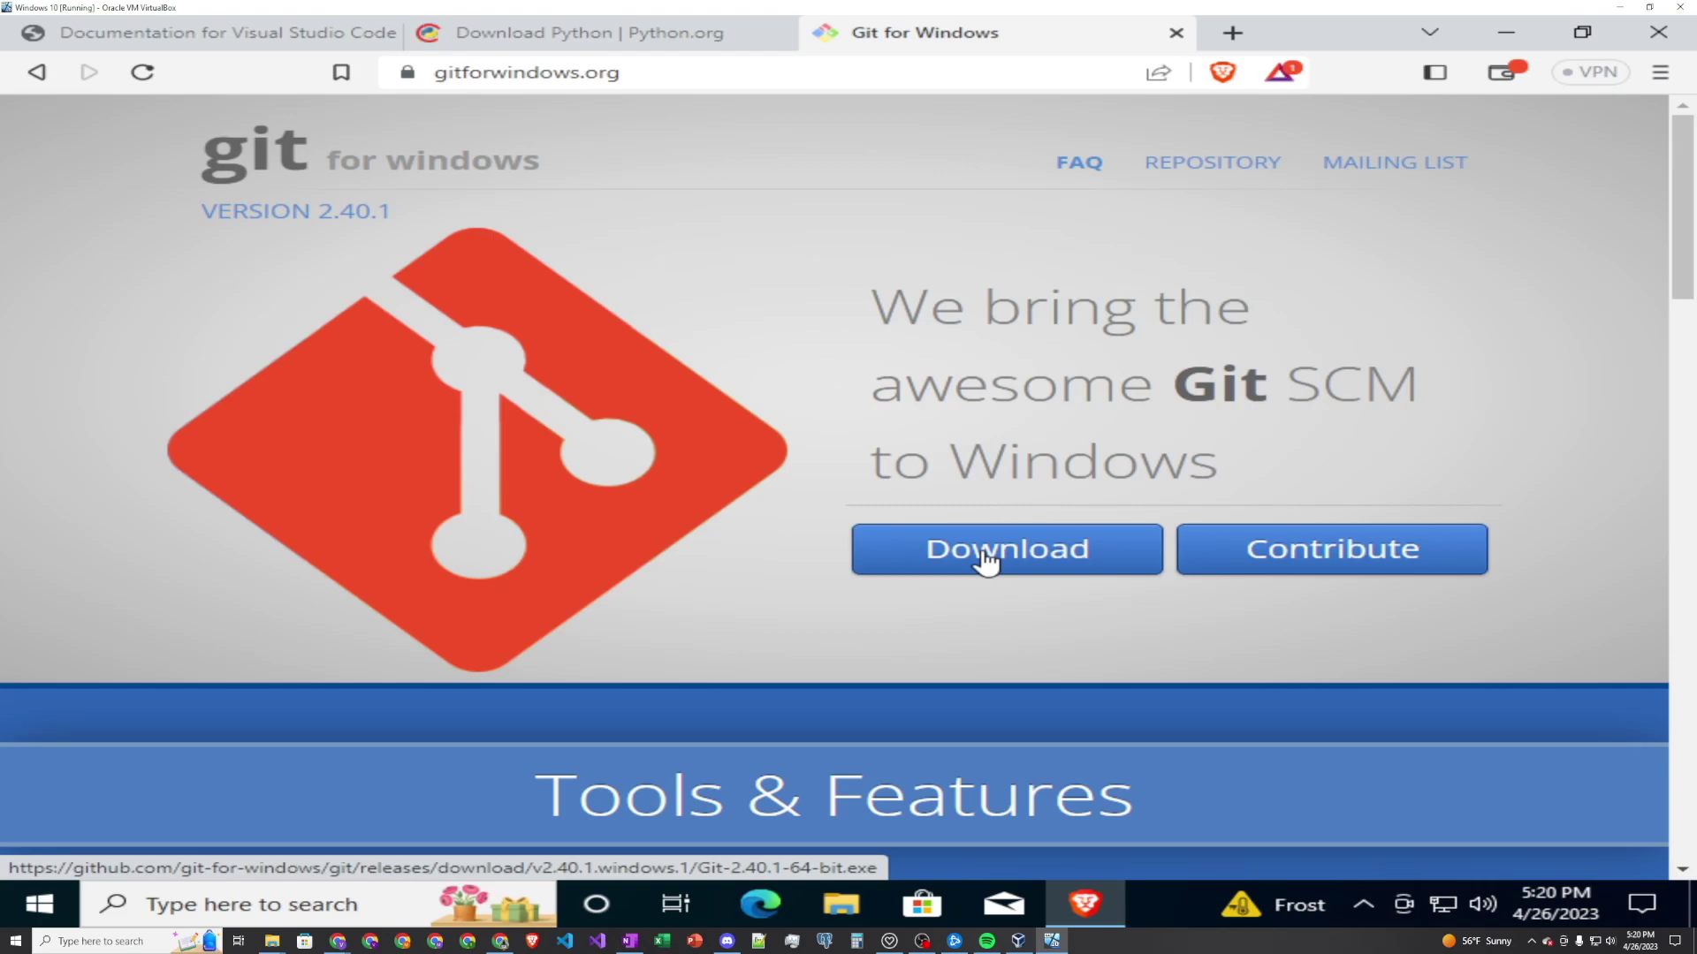
{"action": "left_click", "coordinate": [986, 561]}
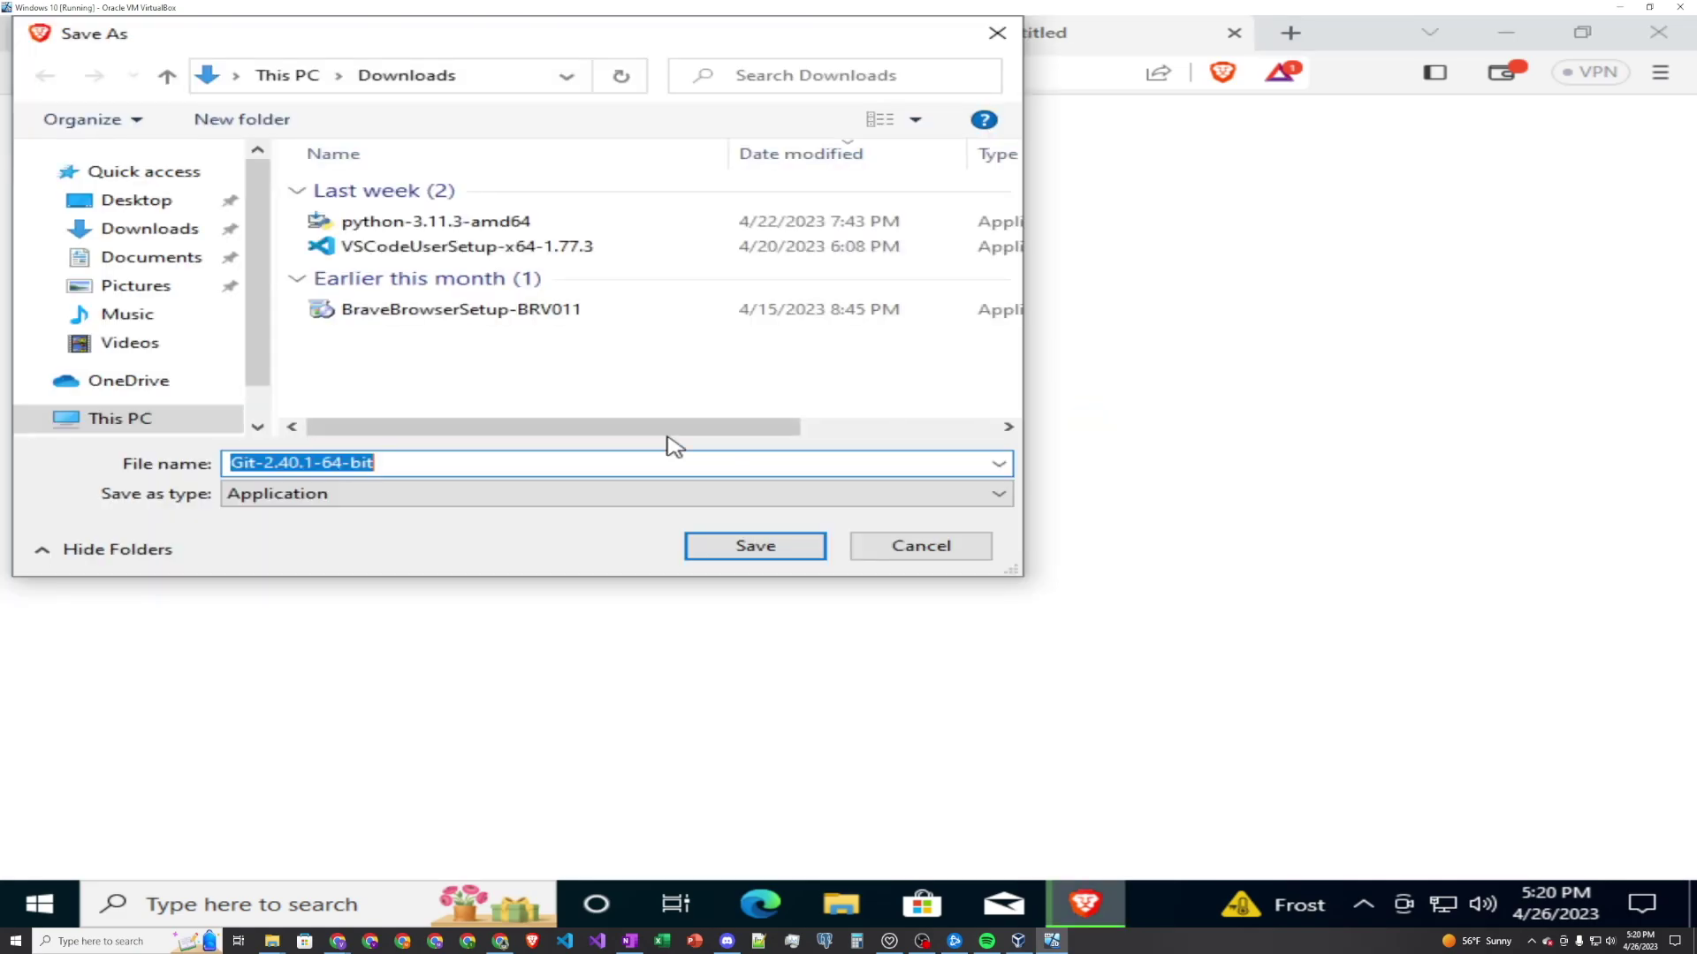
{"action": "left_click", "coordinate": [751, 550]}
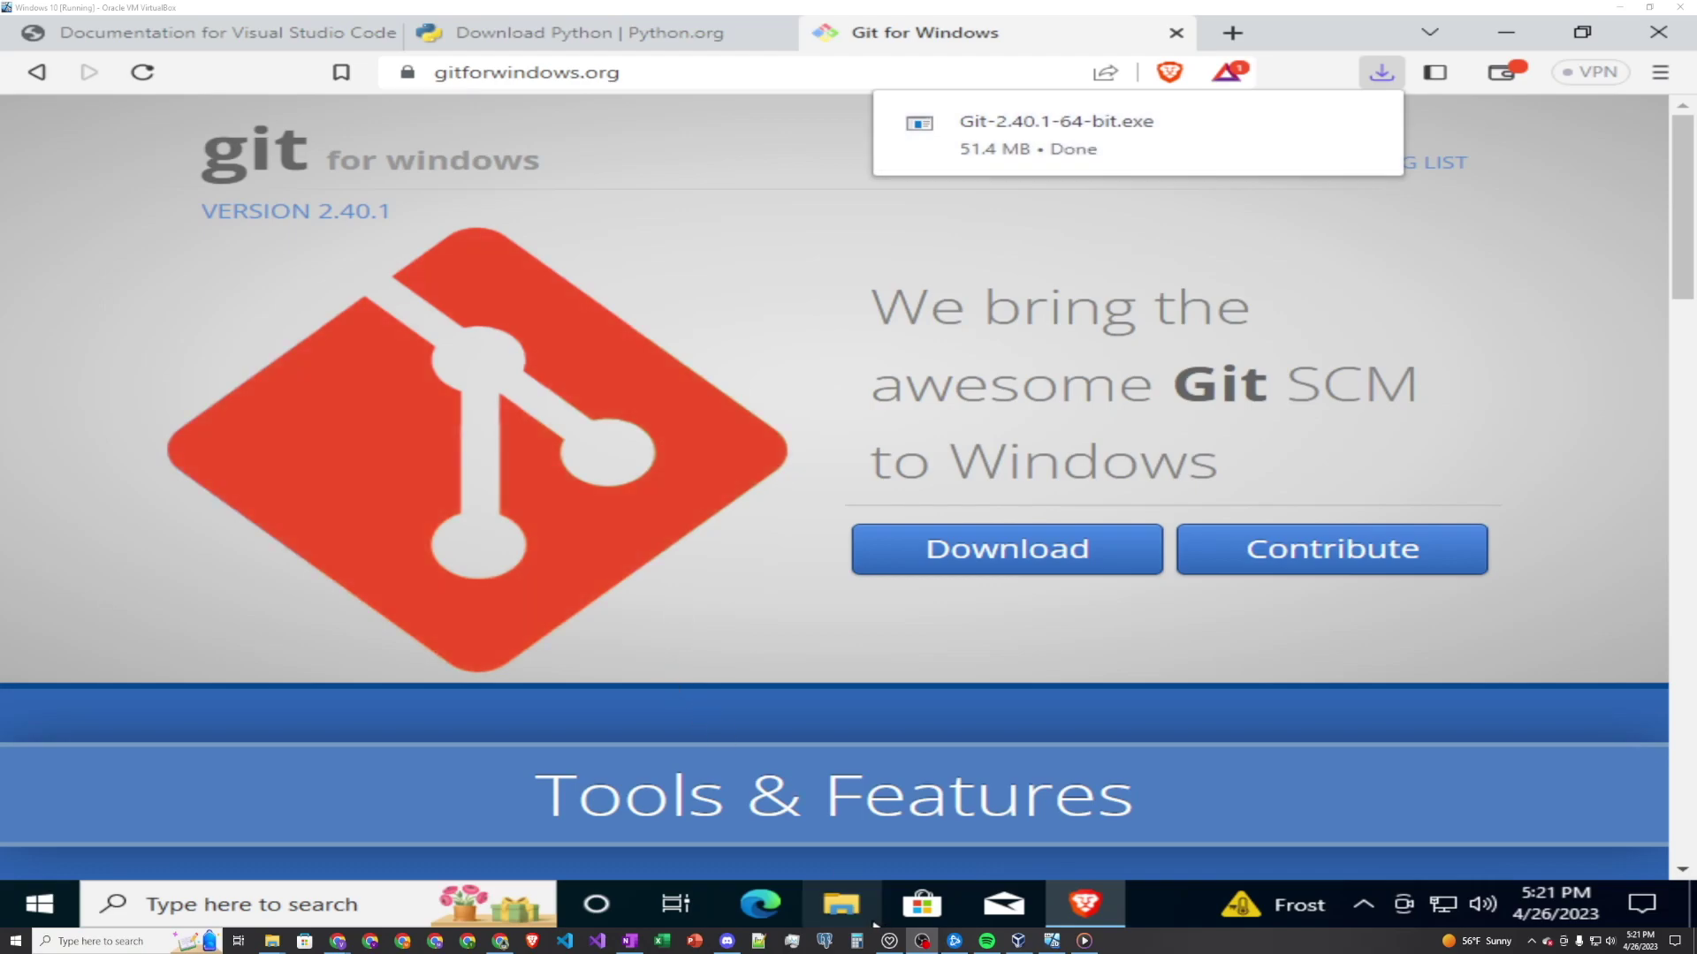
Run the Git-2.40.1-64-bit installer from the Downloads folder and allow it to make changes to the device.
{"action": "left_click", "coordinate": [838, 911]}
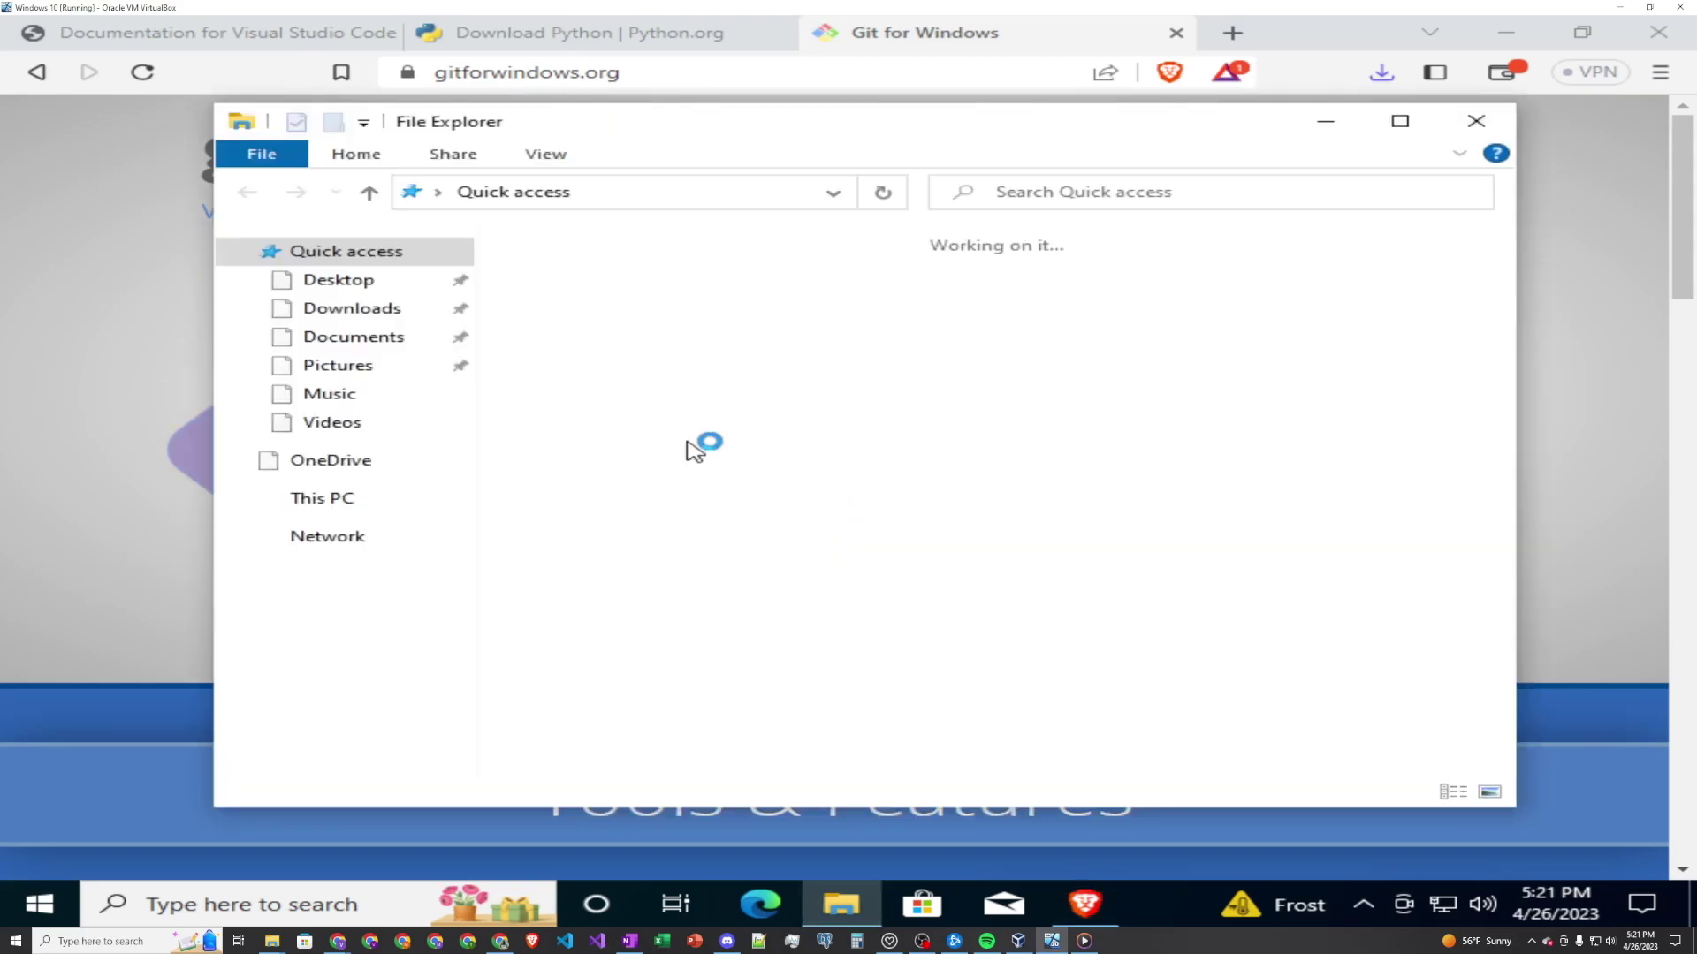
{"action": "left_click", "coordinate": [380, 309]}
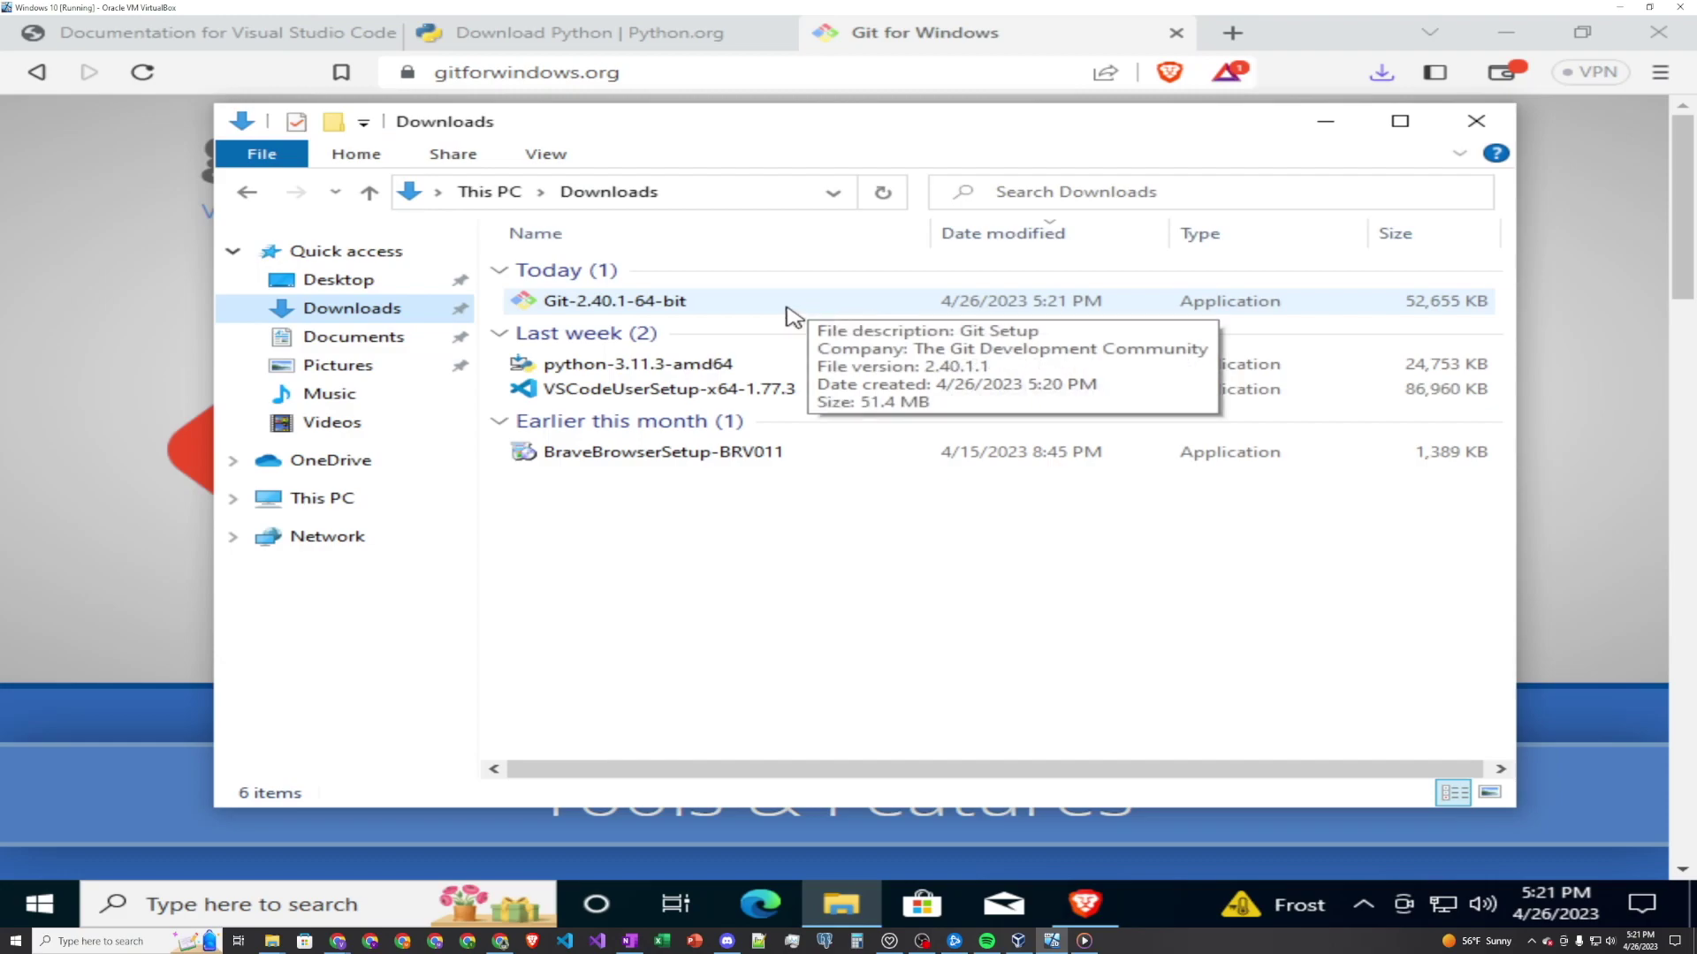
{"action": "double_click", "coordinate": [750, 305]}
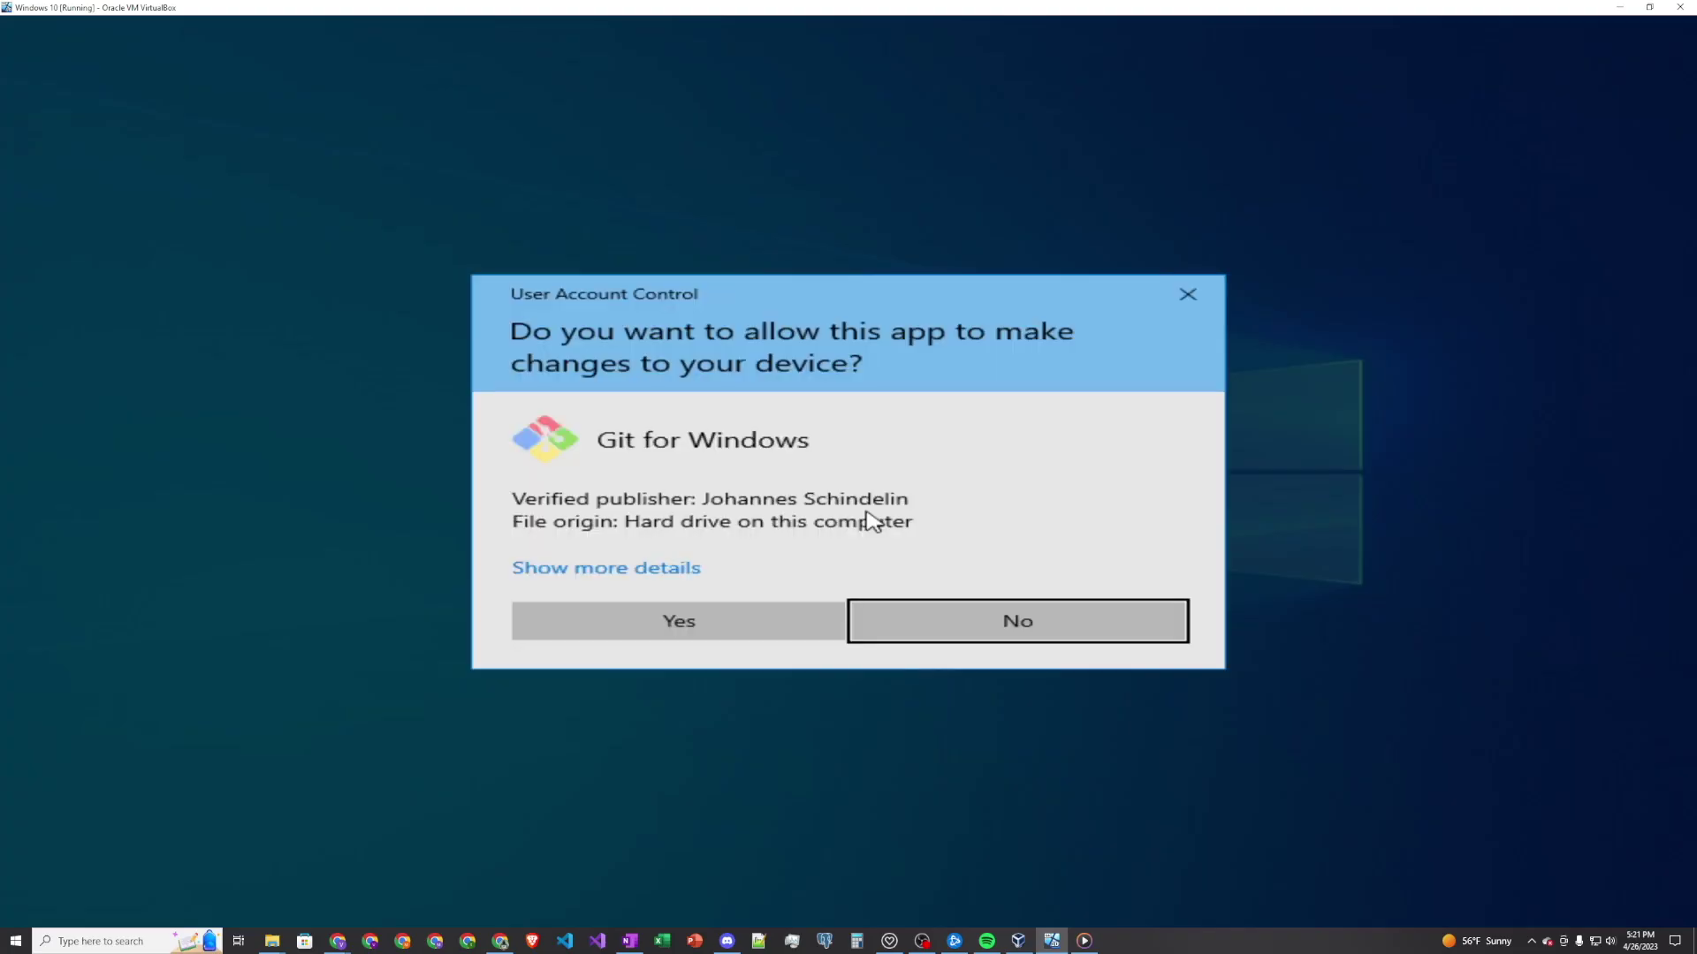
{"action": "key", "text": "Left"}
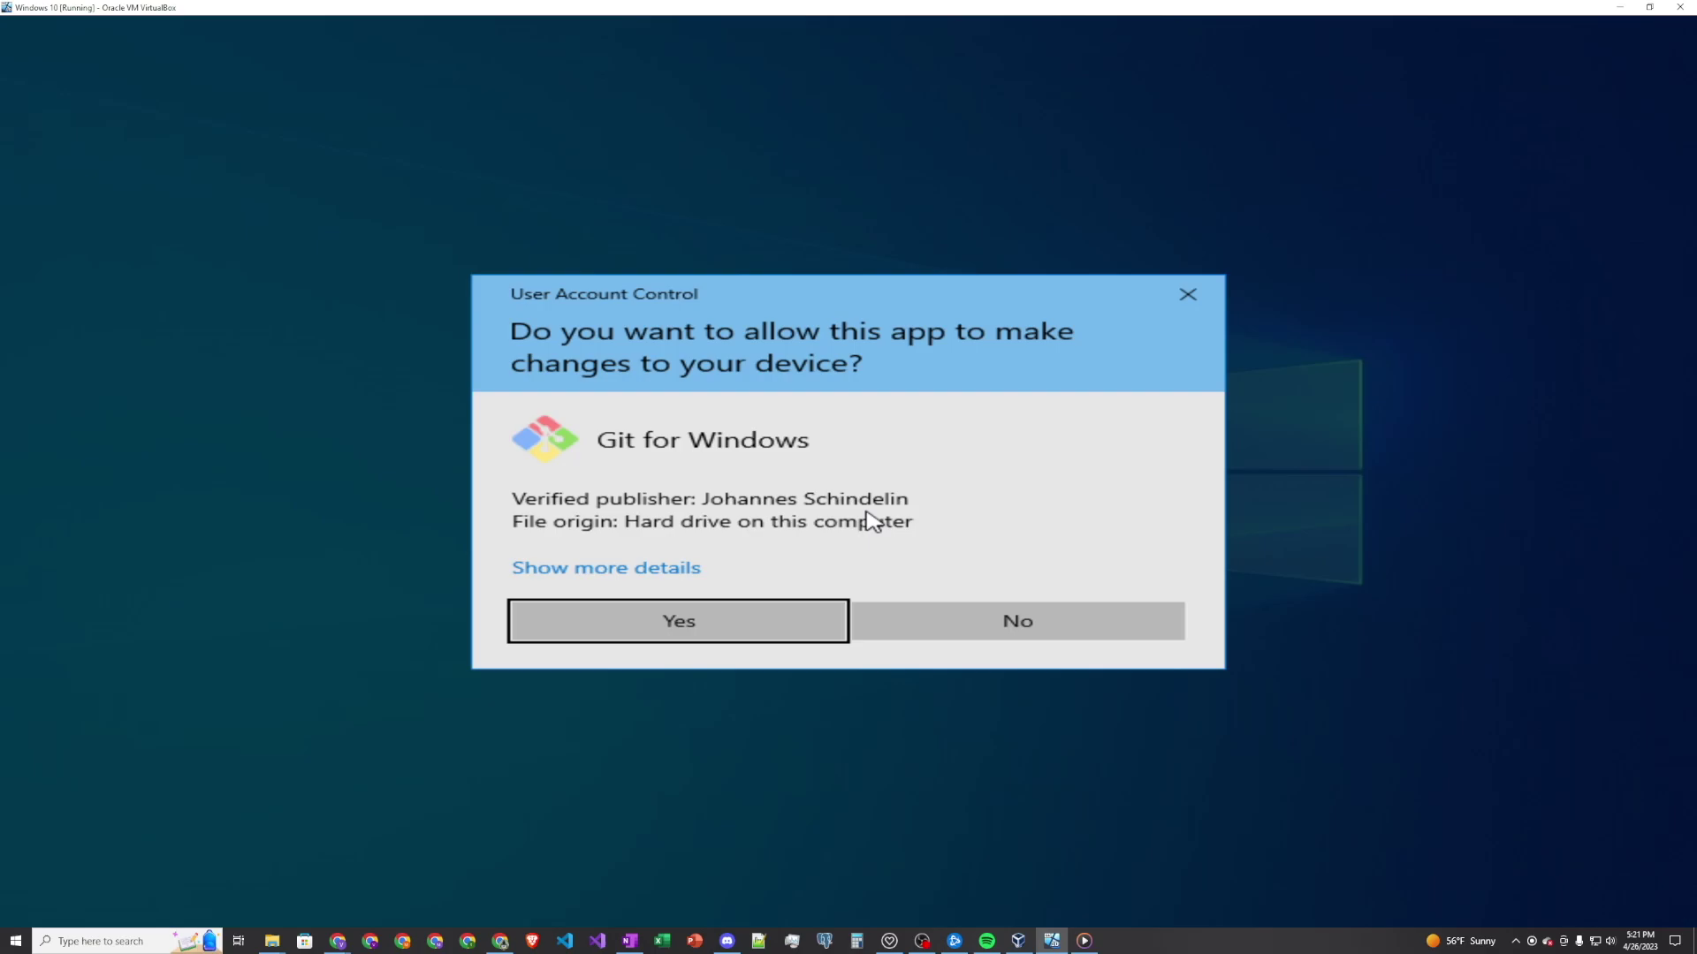
{"action": "key", "text": "Return"}
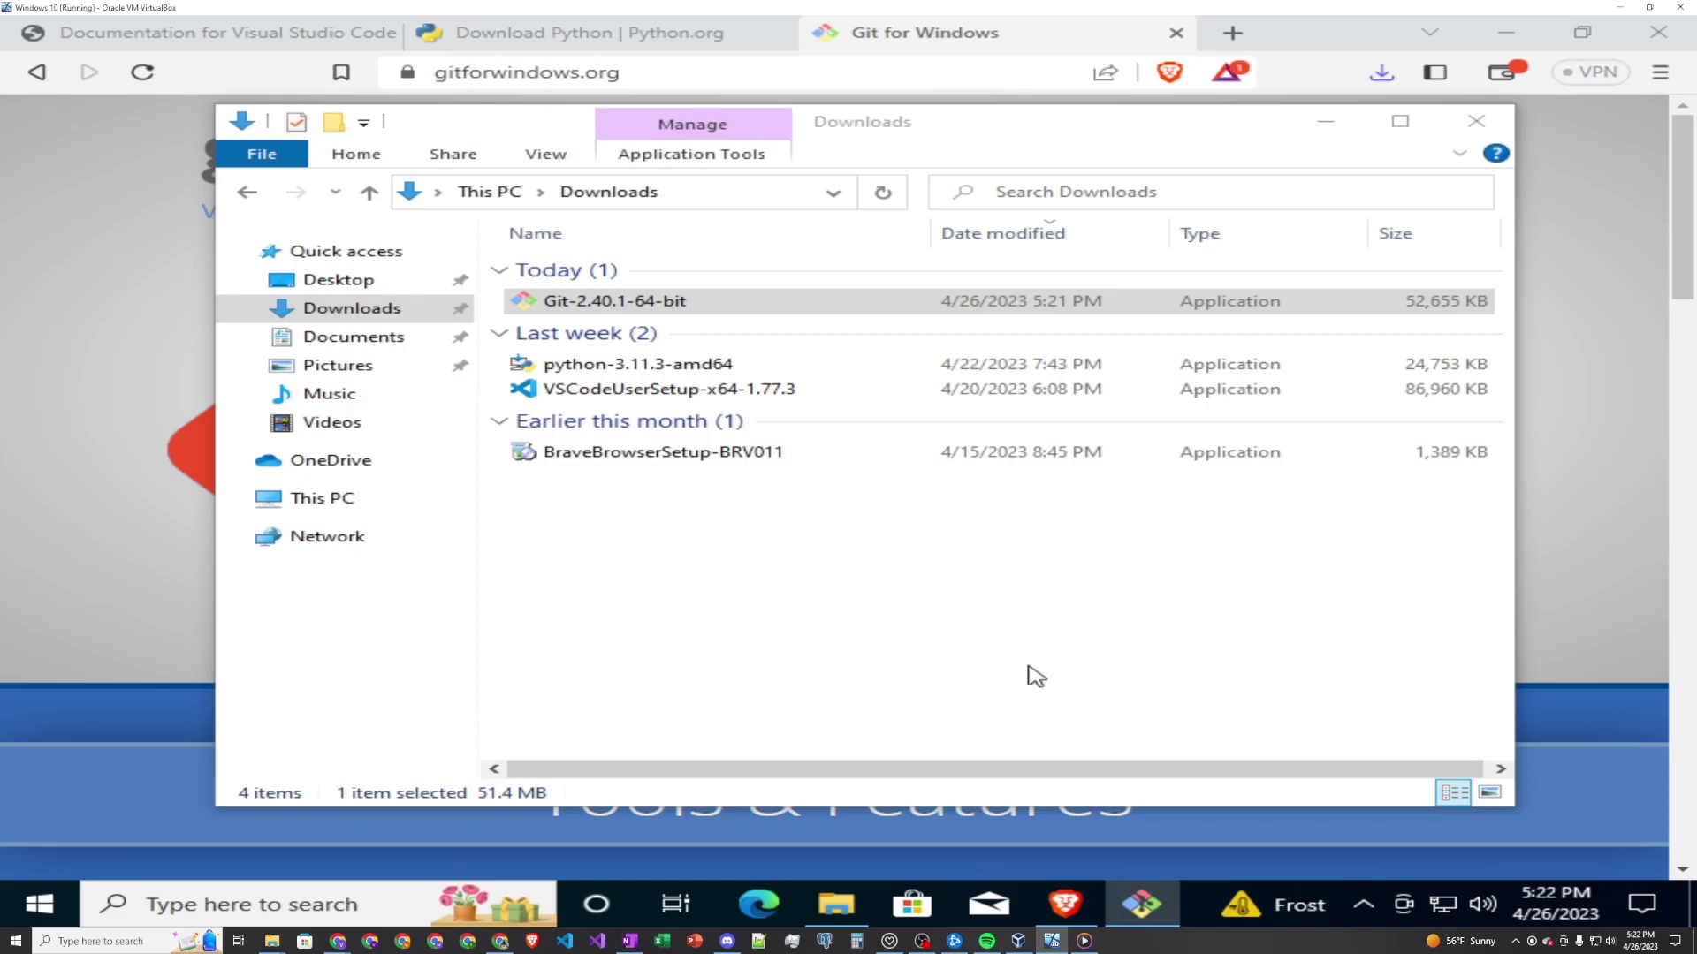
Continue past the GNU General Public License and keep C:\Program Files\Git as the installation folder.
{"action": "mouse_move", "coordinate": [1126, 903]}
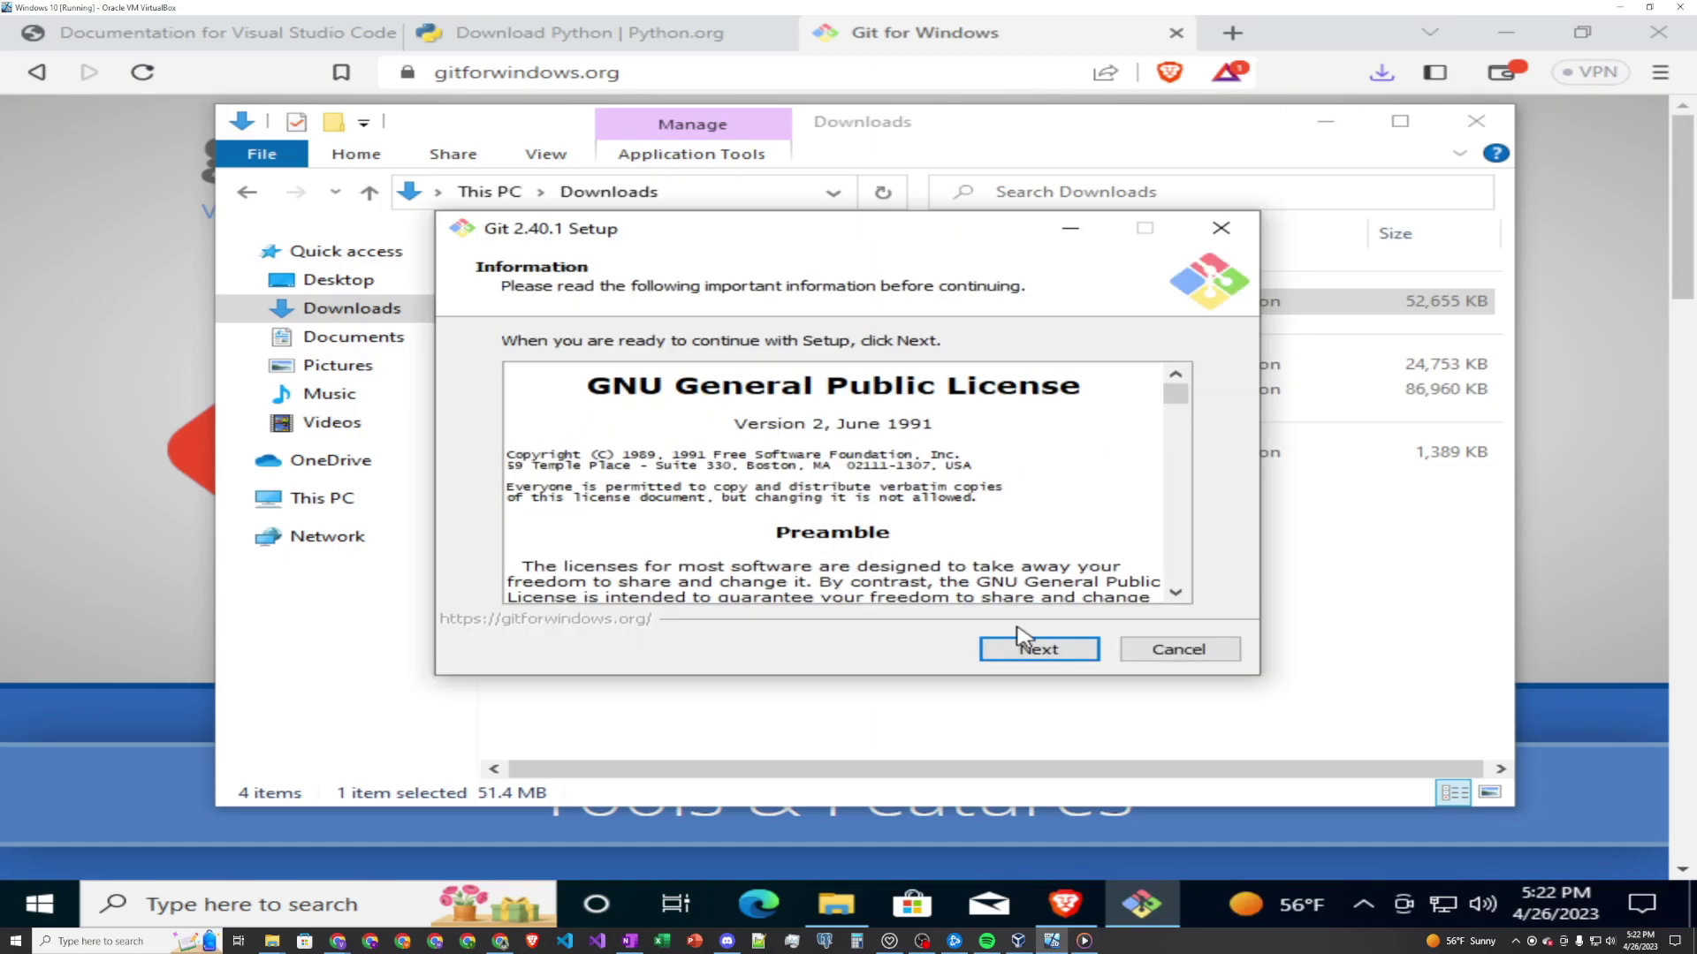
{"action": "left_click", "coordinate": [1023, 656]}
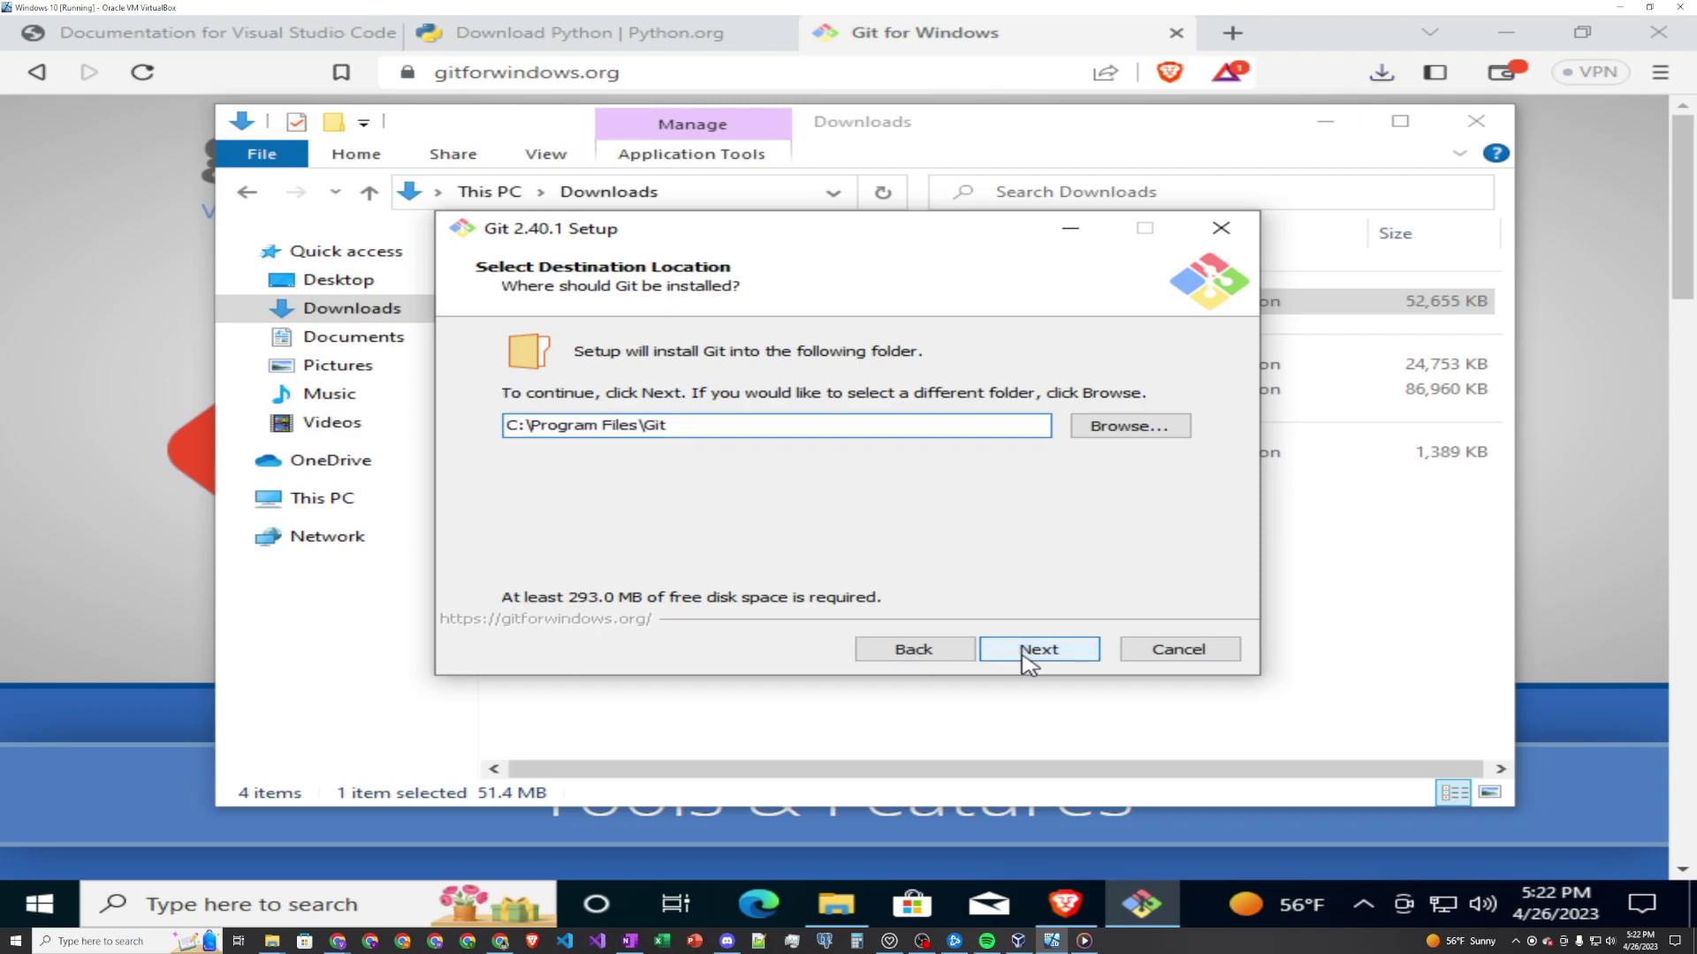
{"action": "left_click", "coordinate": [1026, 654]}
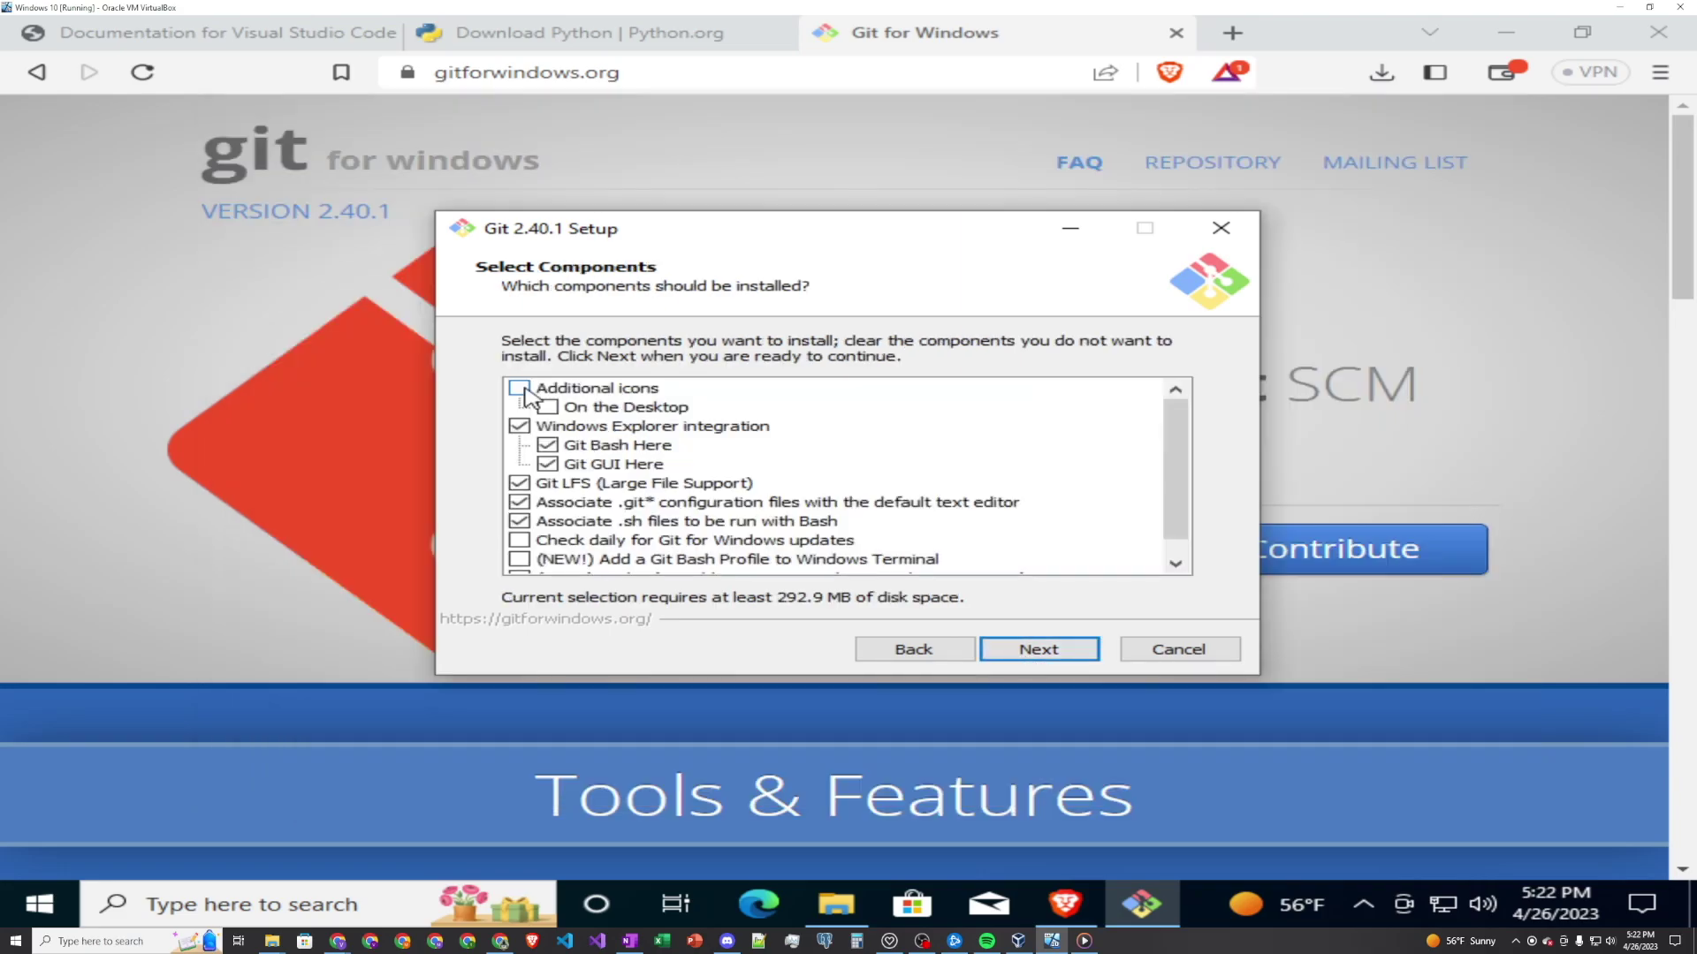
Add the Additional icons component with its On the Desktop option, keeping the other component choices, and continue.
{"action": "left_click", "coordinate": [522, 390]}
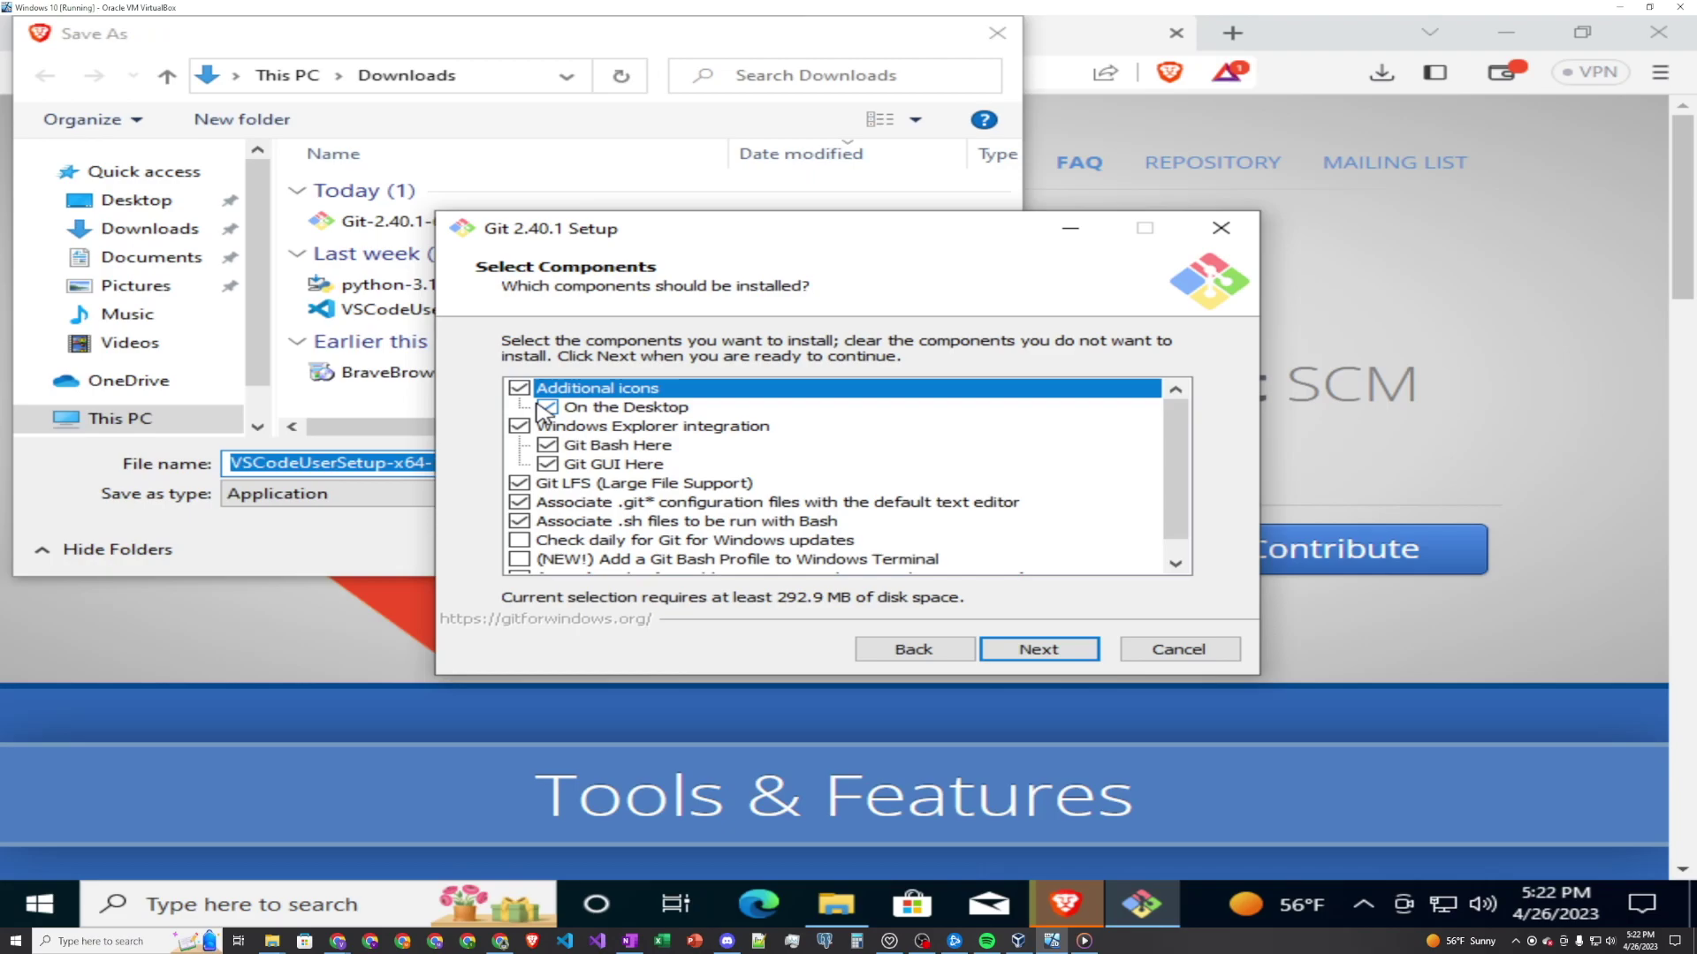
{"action": "left_click", "coordinate": [1127, 902]}
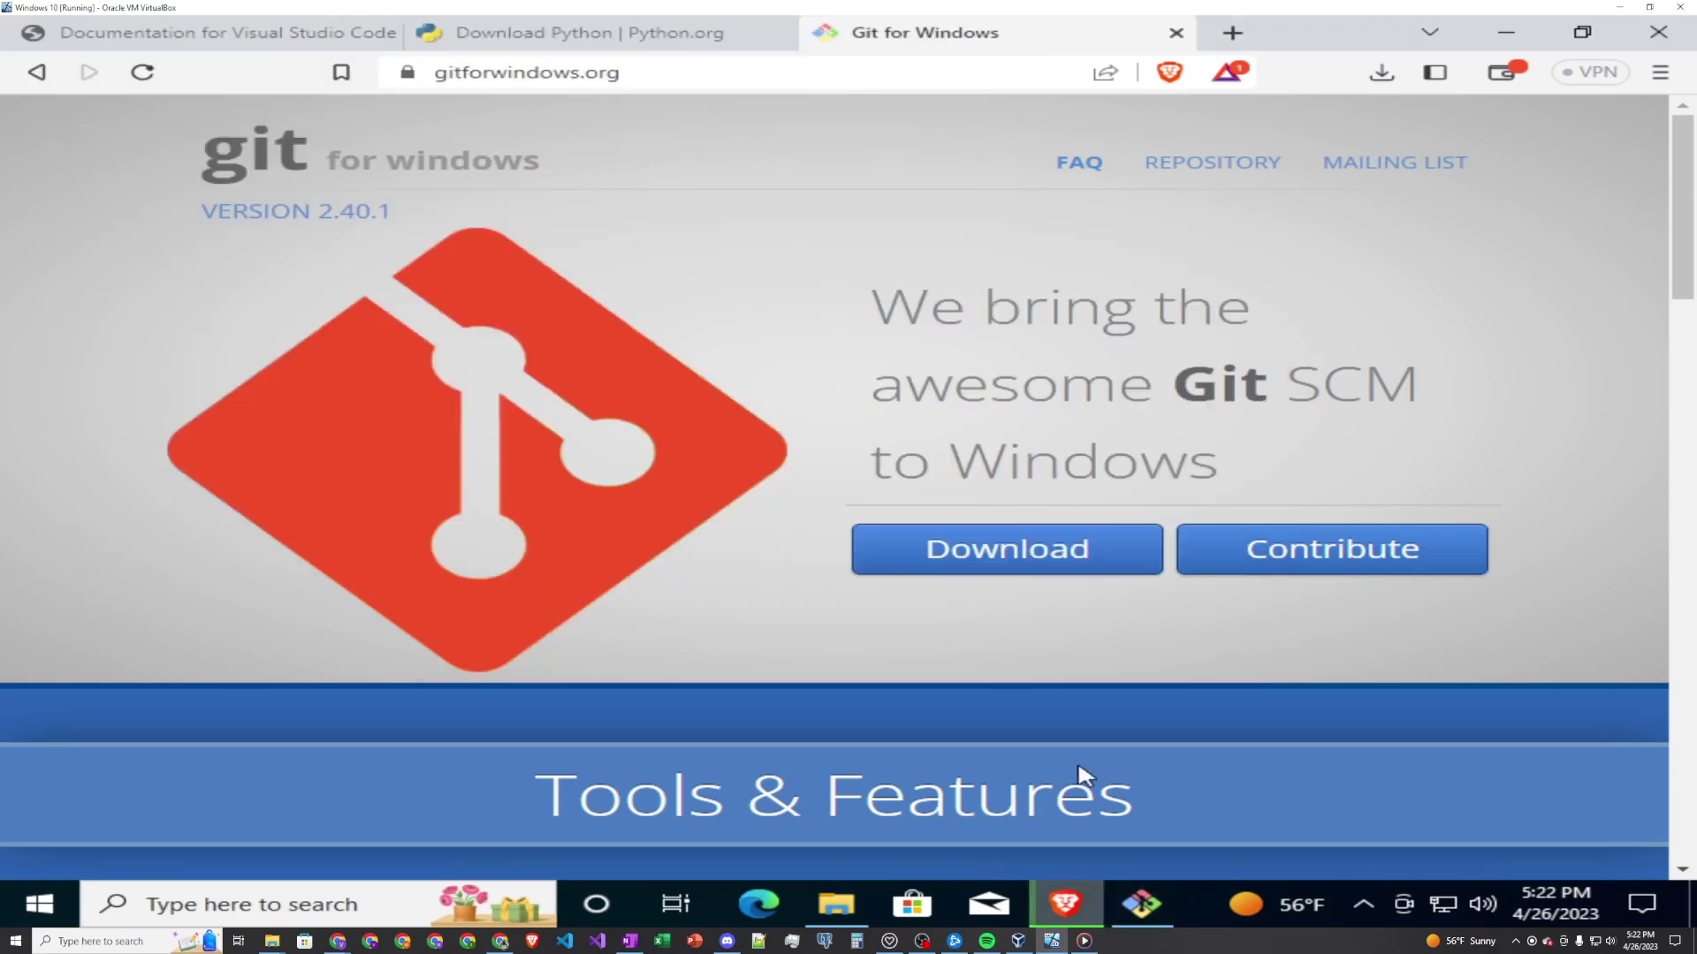
{"action": "left_click", "coordinate": [1116, 883]}
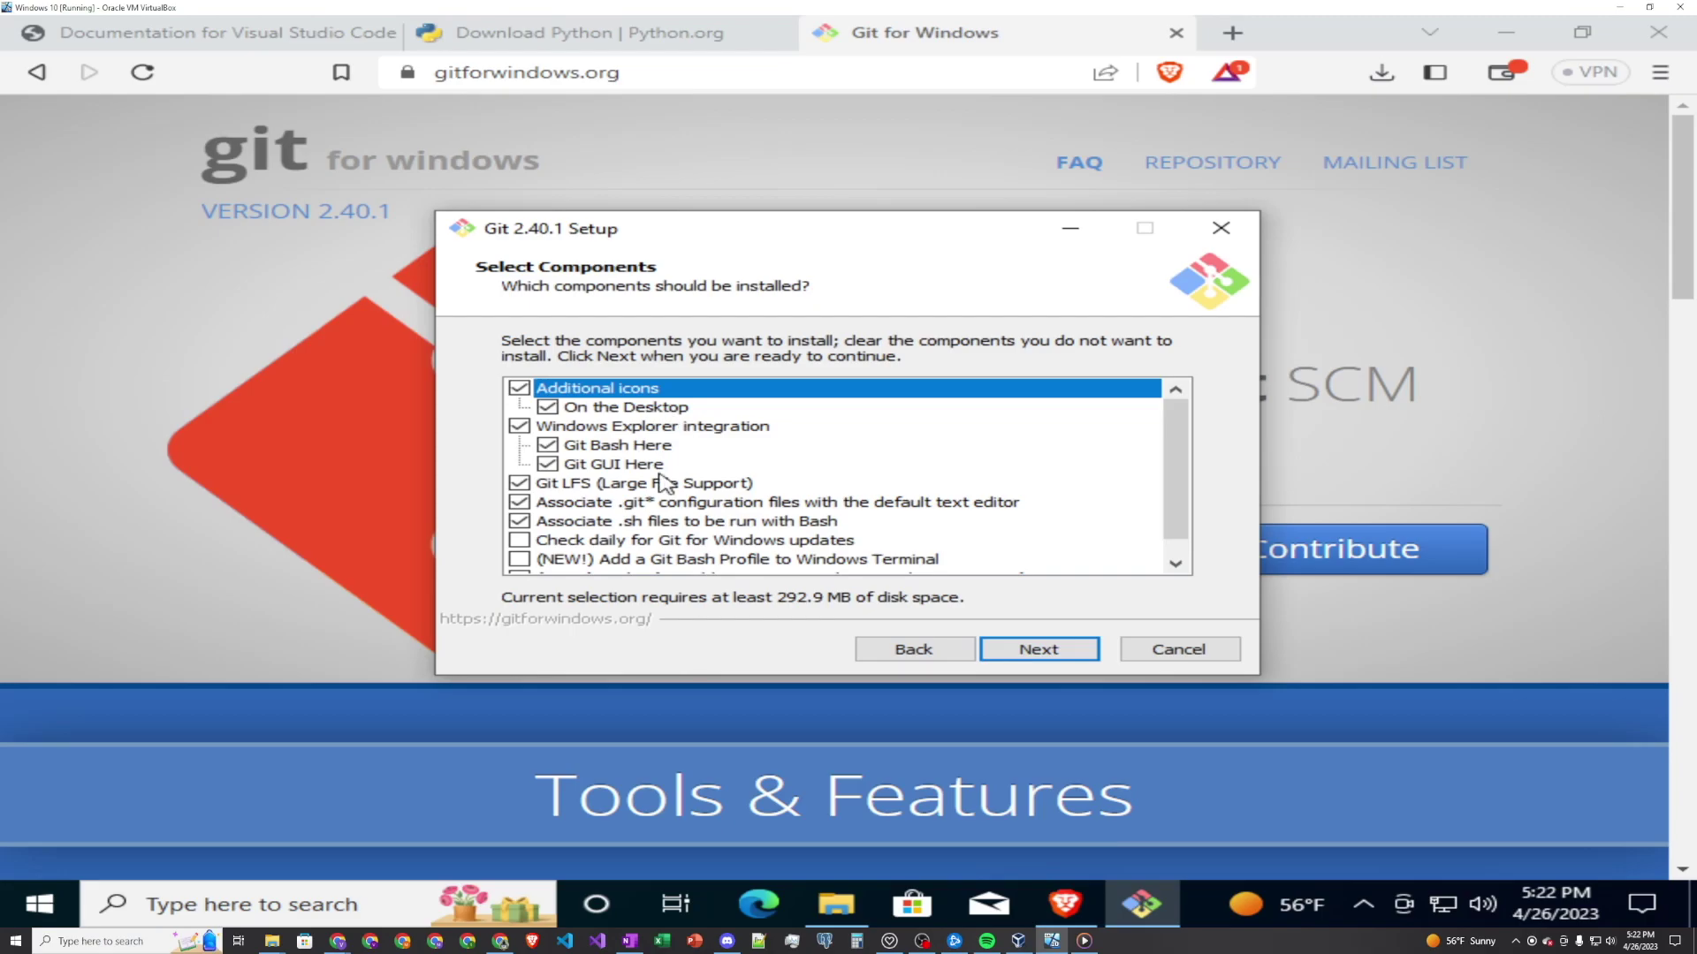
{"action": "scroll", "coordinate": [670, 551], "scroll_direction": "down", "scroll_amount": 1}
{"action": "scroll", "coordinate": [670, 551], "scroll_direction": "down", "scroll_amount": 1}
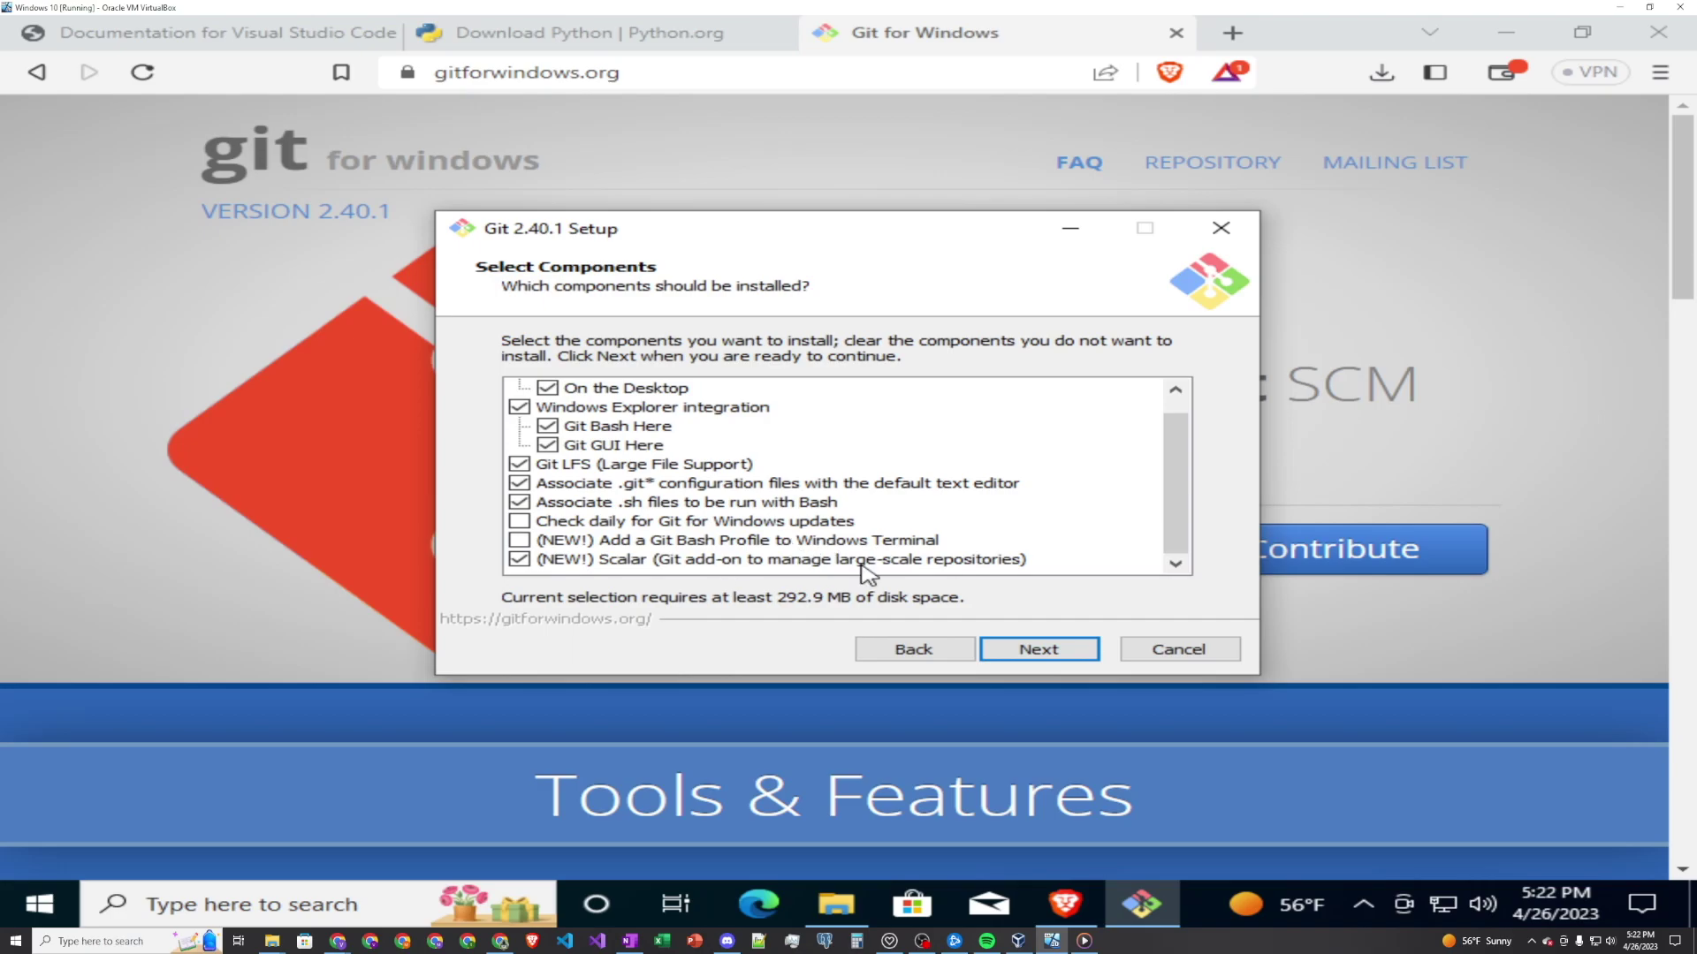
{"action": "left_click", "coordinate": [1056, 652]}
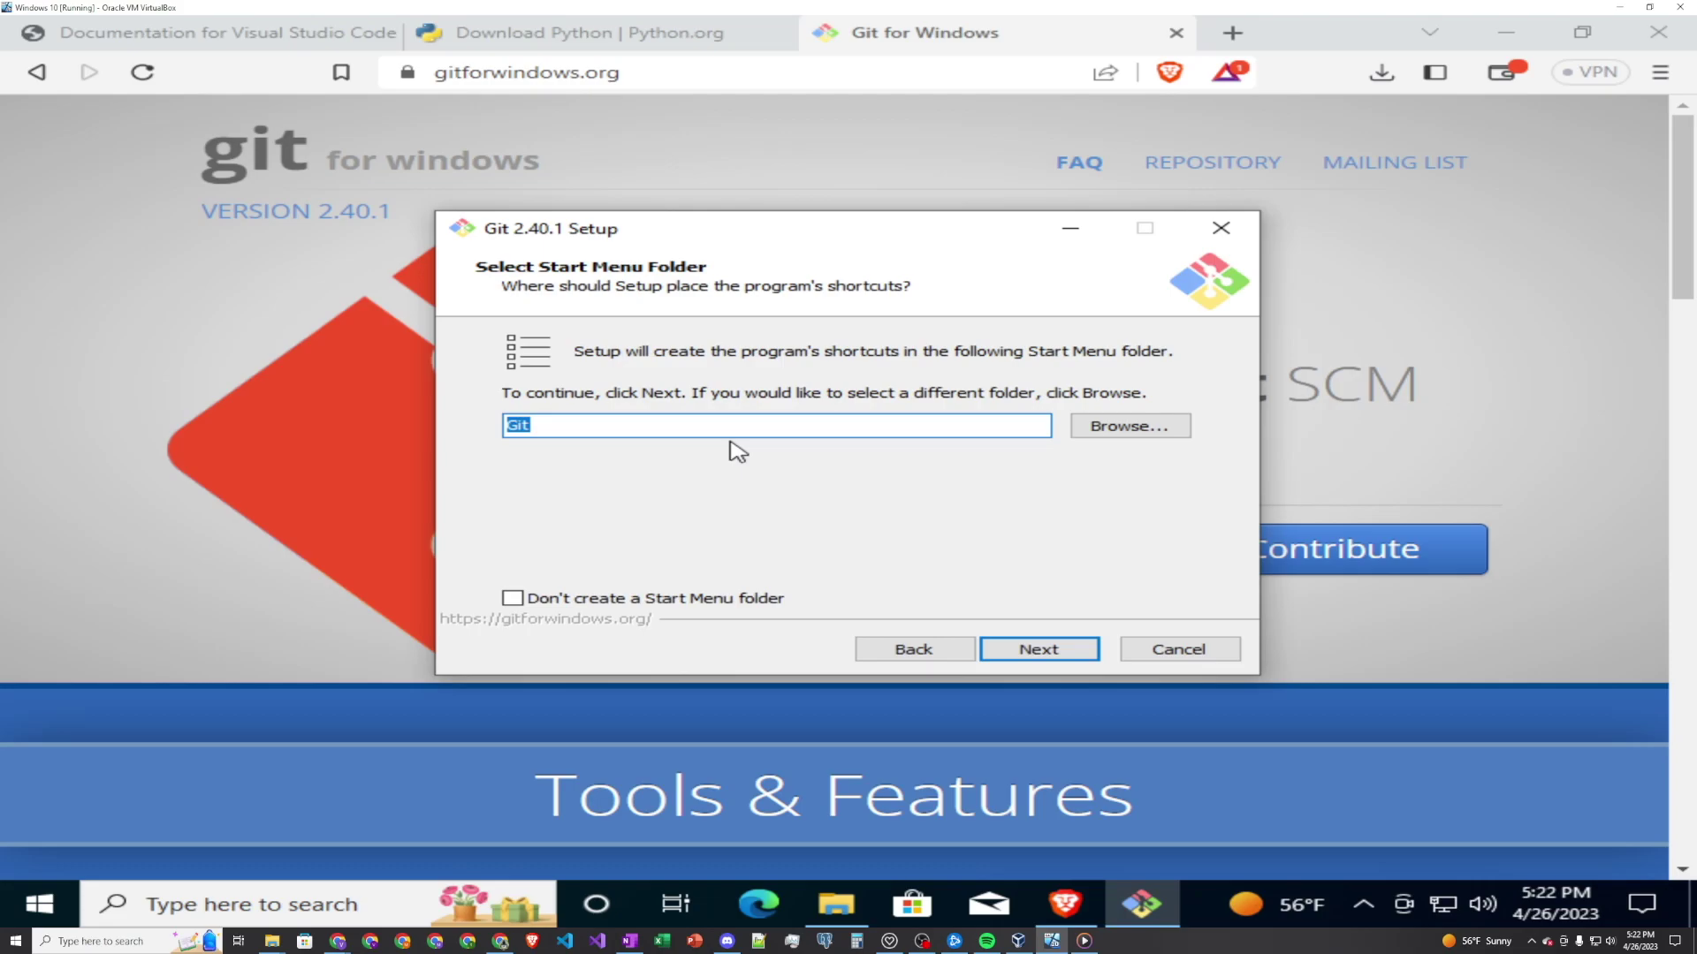
Keep Git as the Start Menu folder and set Visual Studio Code as Git's default editor.
{"action": "left_click", "coordinate": [1034, 652]}
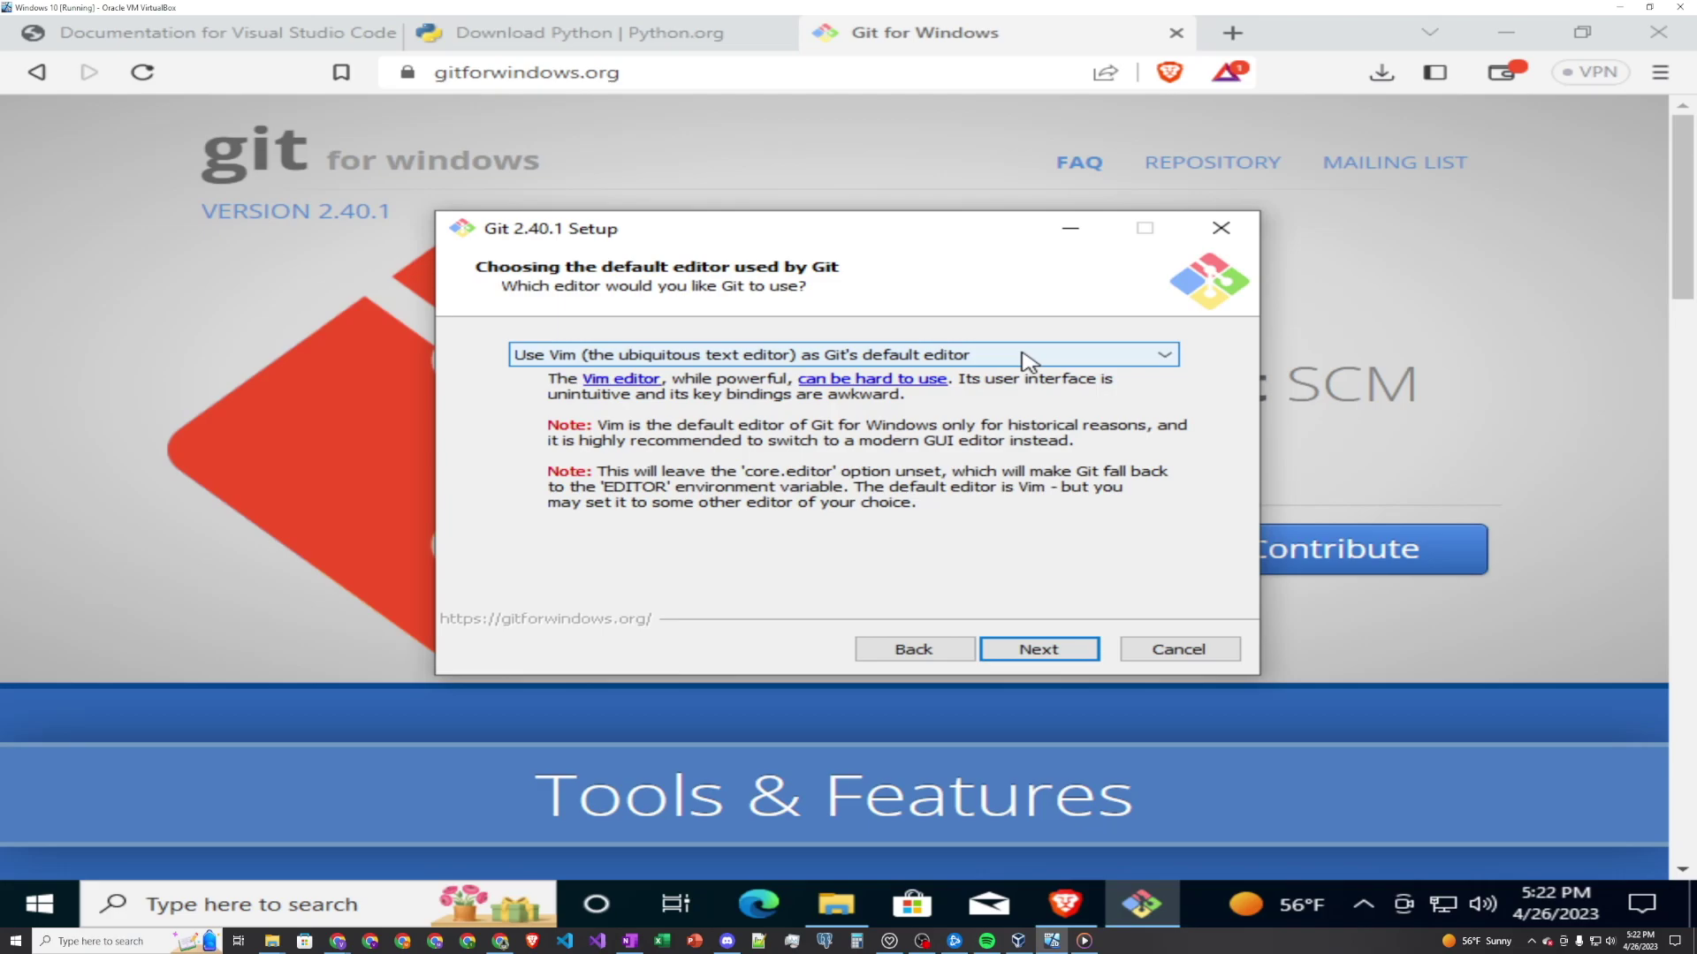
{"action": "left_click", "coordinate": [977, 357]}
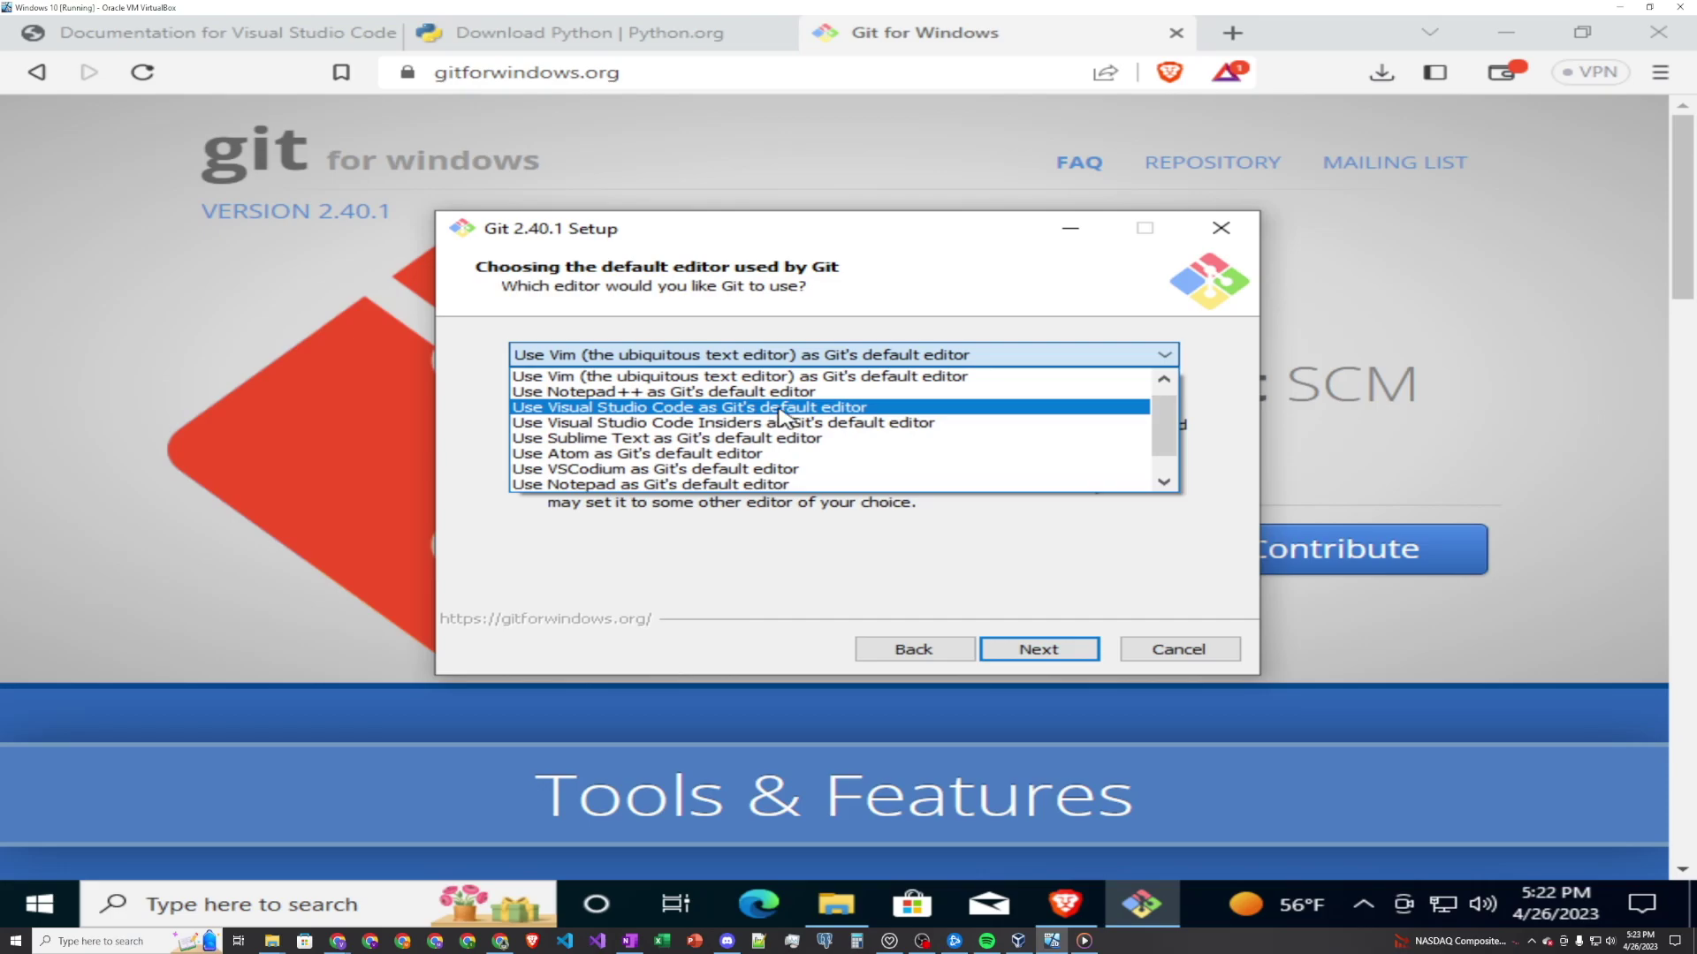
{"action": "left_click", "coordinate": [781, 416]}
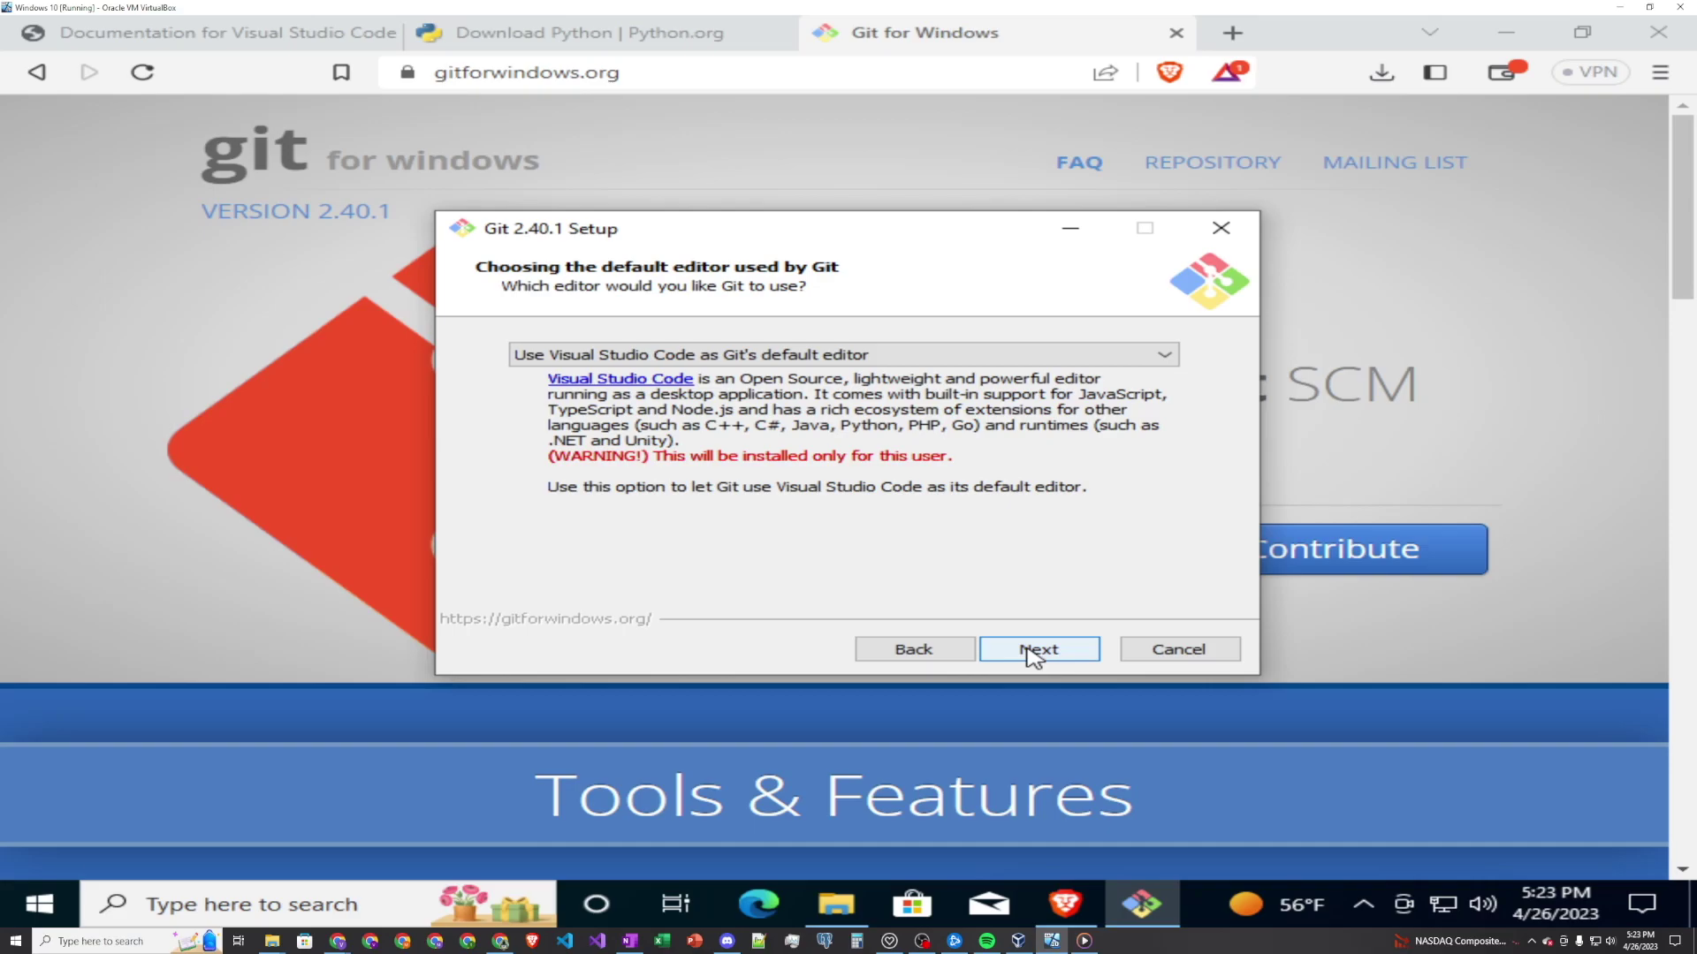
{"action": "left_click", "coordinate": [1032, 654]}
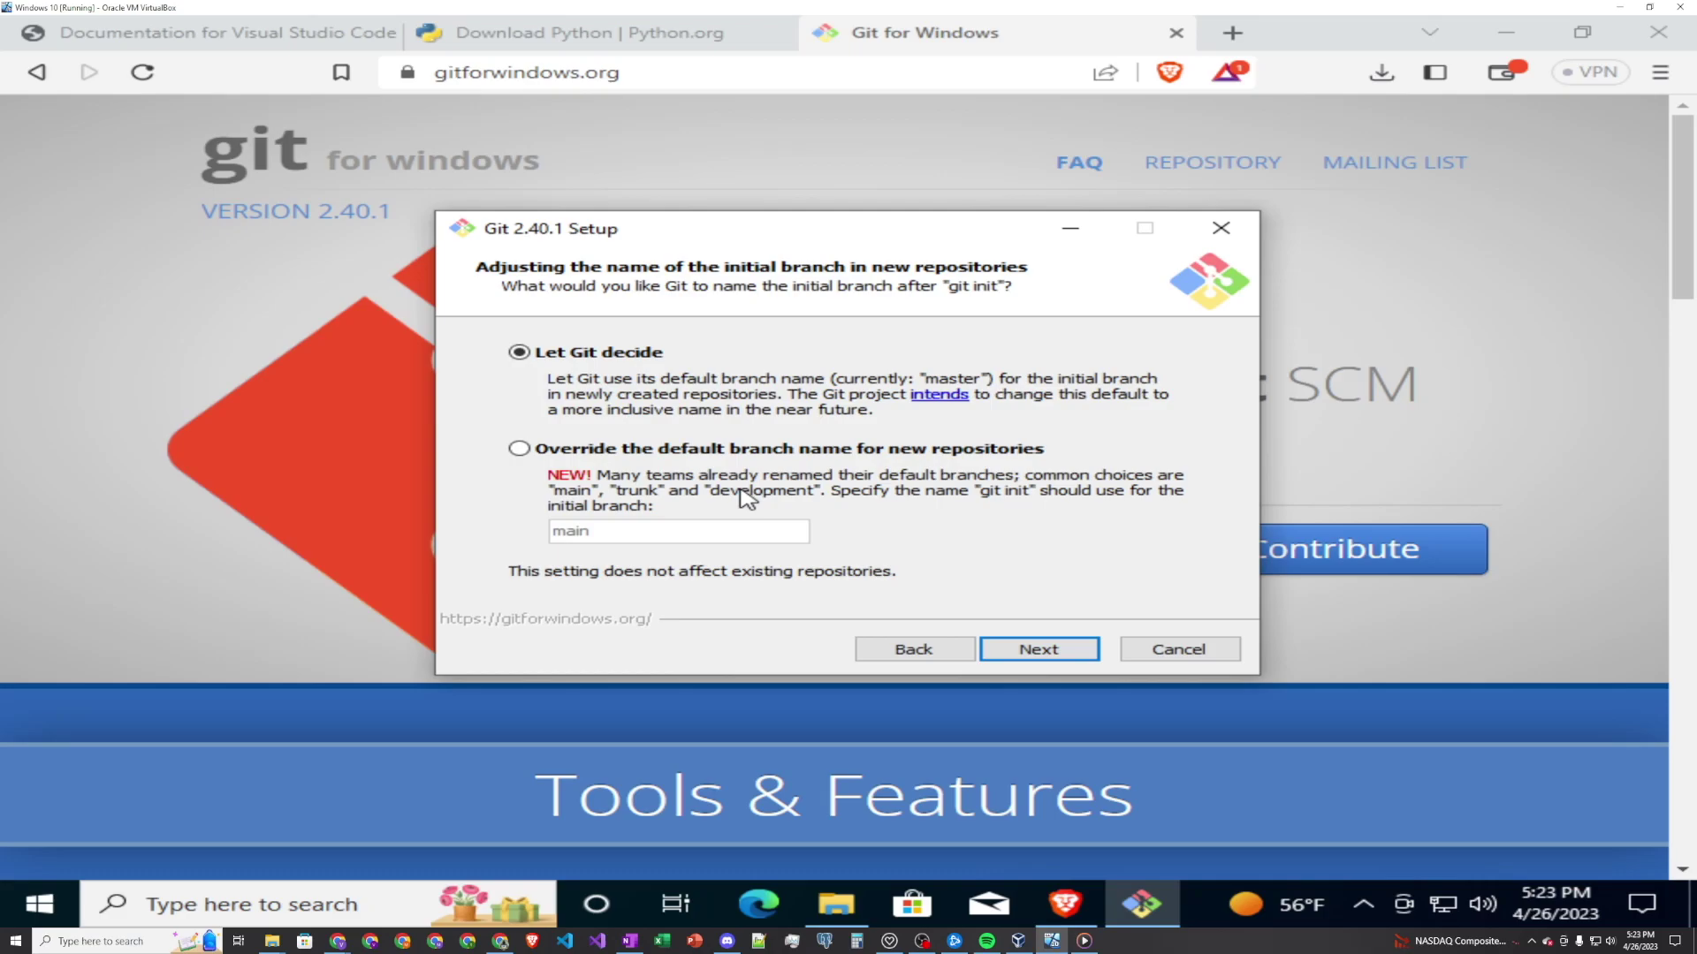
Accept Let Git decide for the initial branch, Git from the command line and 3rd-party software, bundled OpenSSH and the OpenSSL library.
{"action": "key", "text": "Return"}
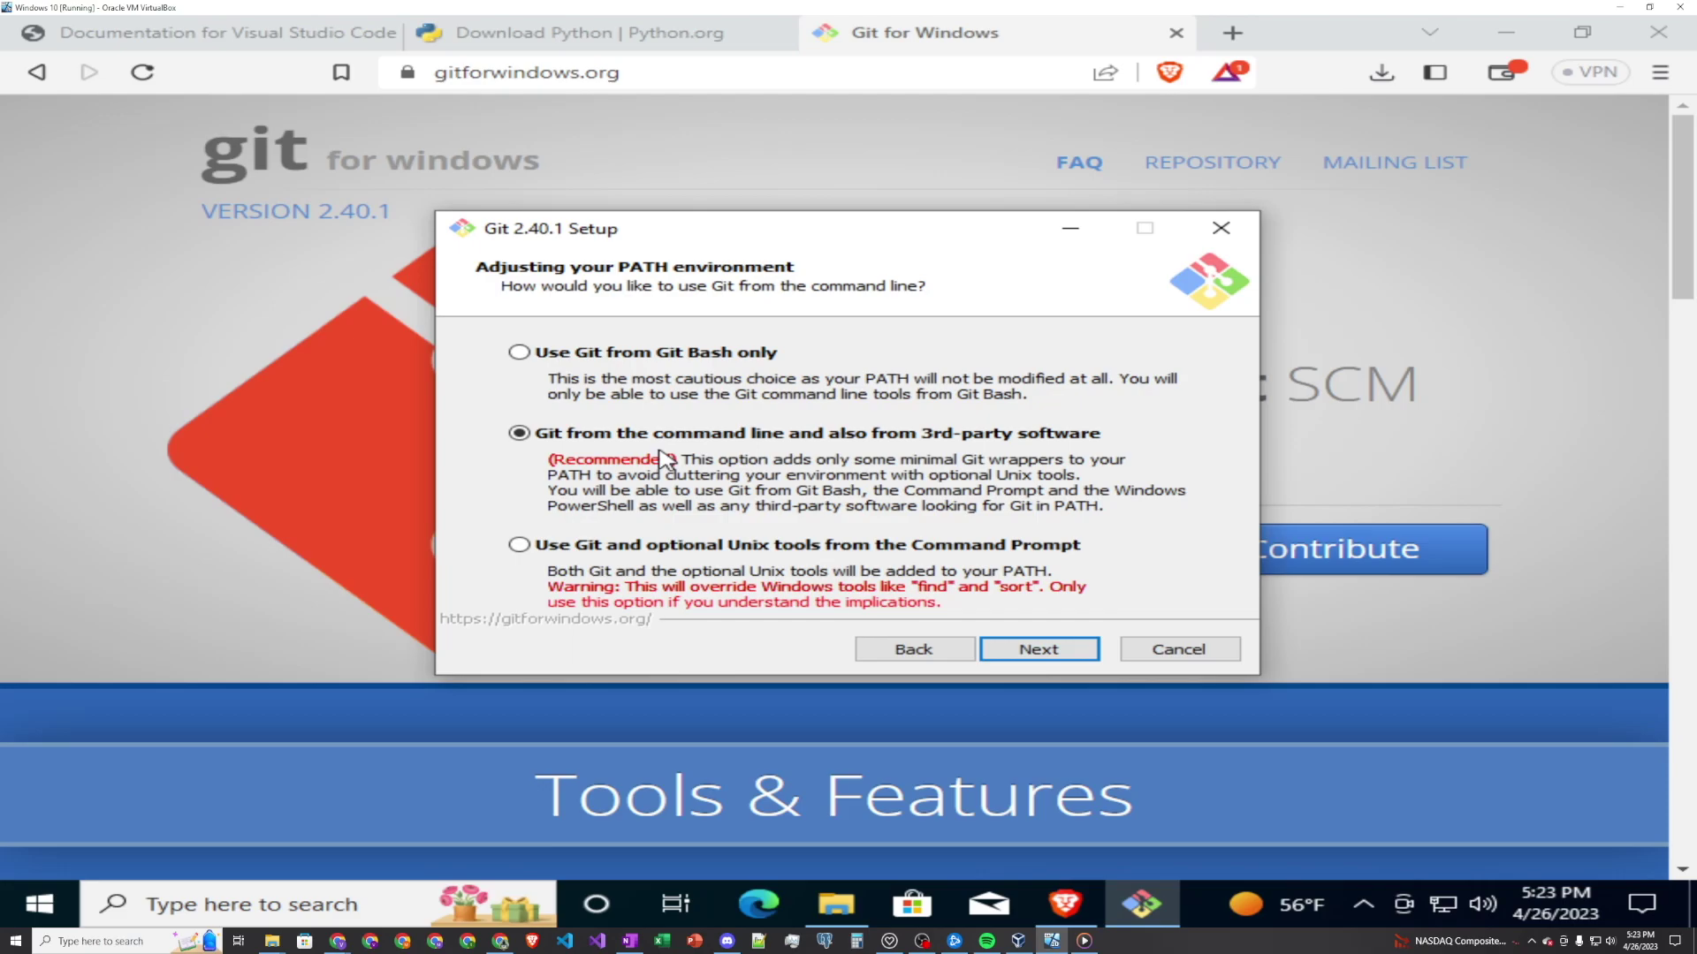
{"action": "left_click", "coordinate": [1025, 646]}
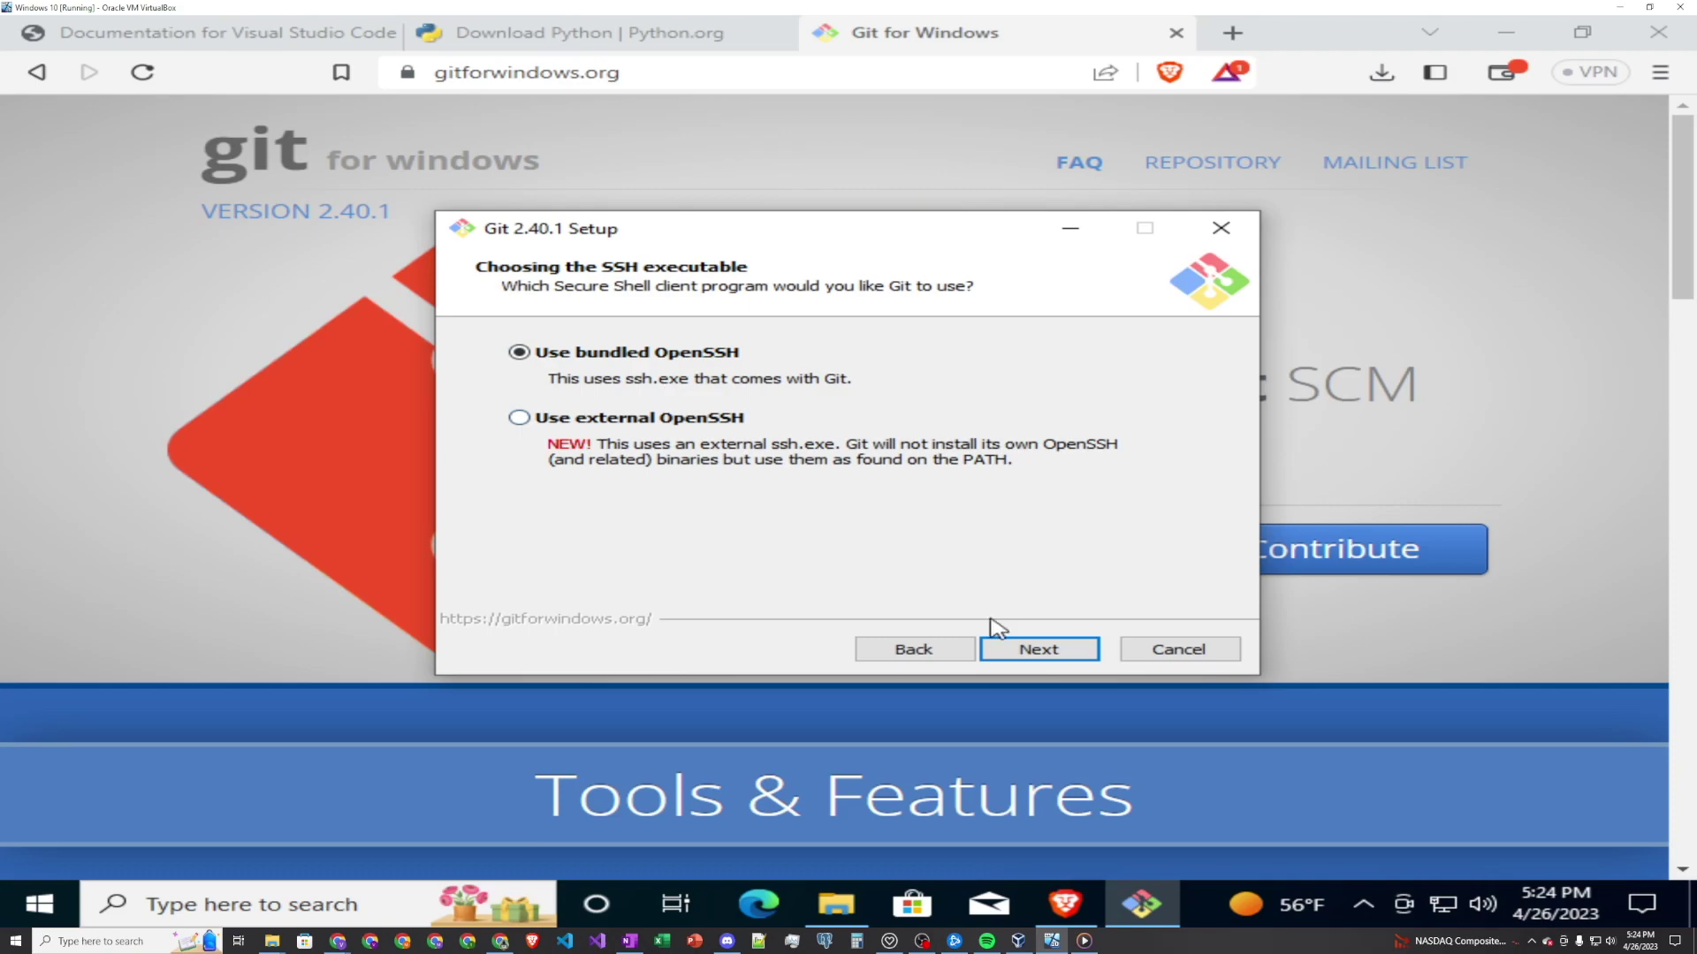
{"action": "left_click", "coordinate": [1025, 648]}
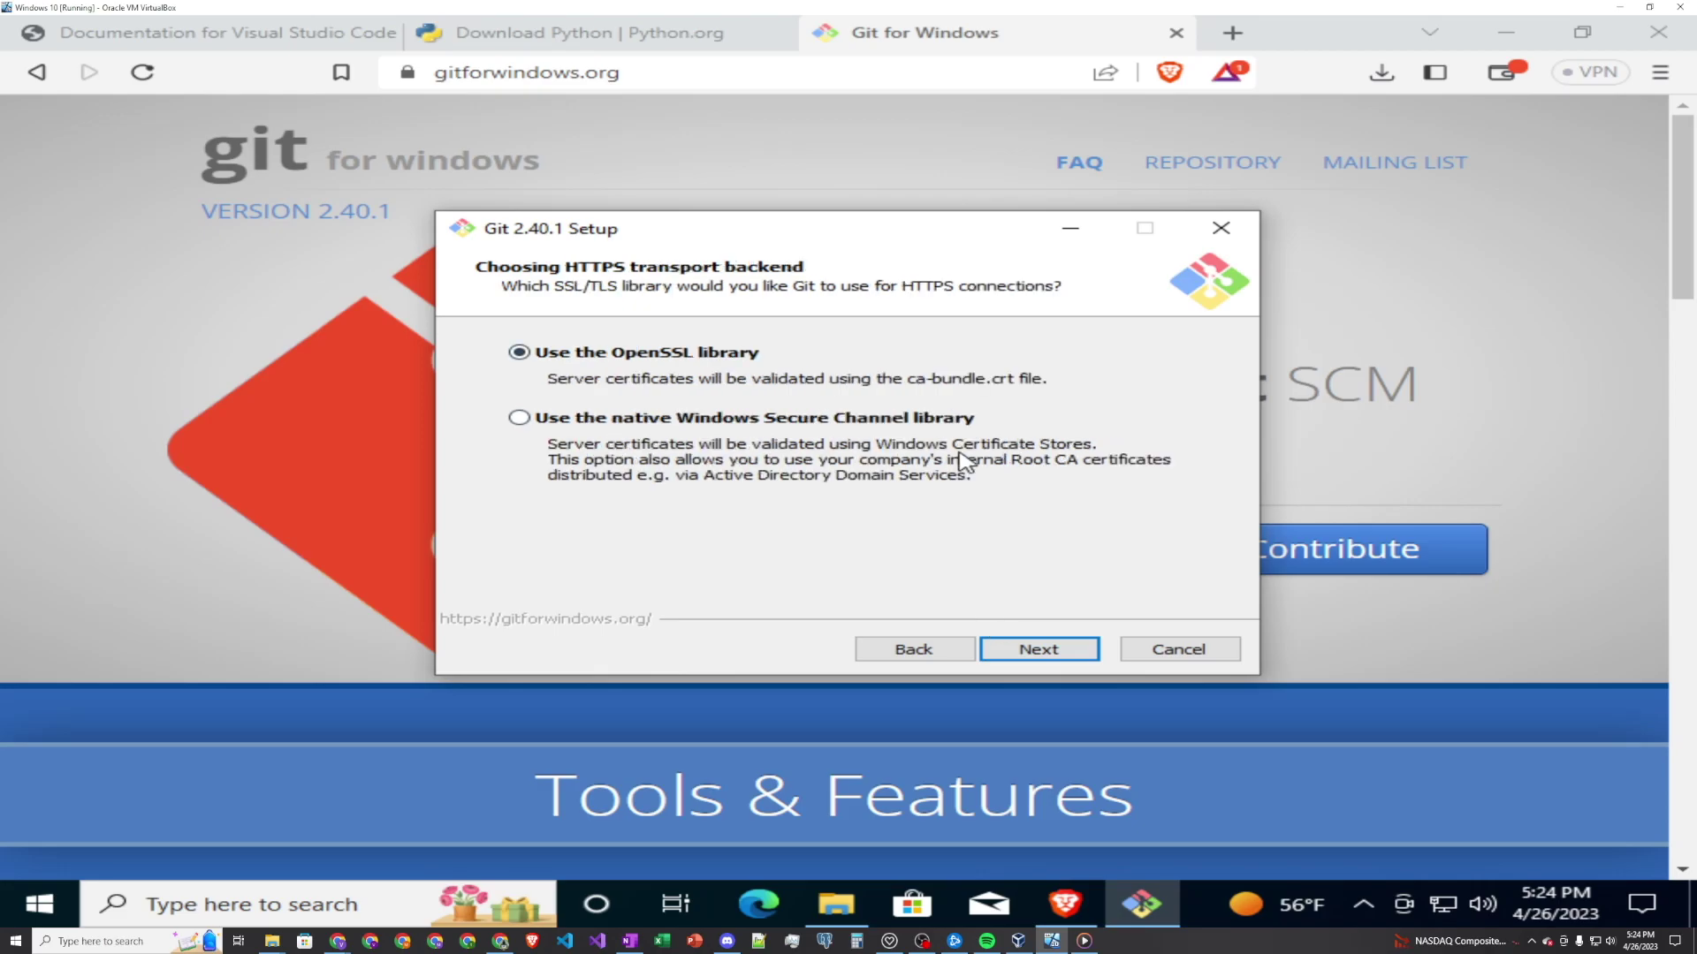
{"action": "left_click", "coordinate": [1056, 654]}
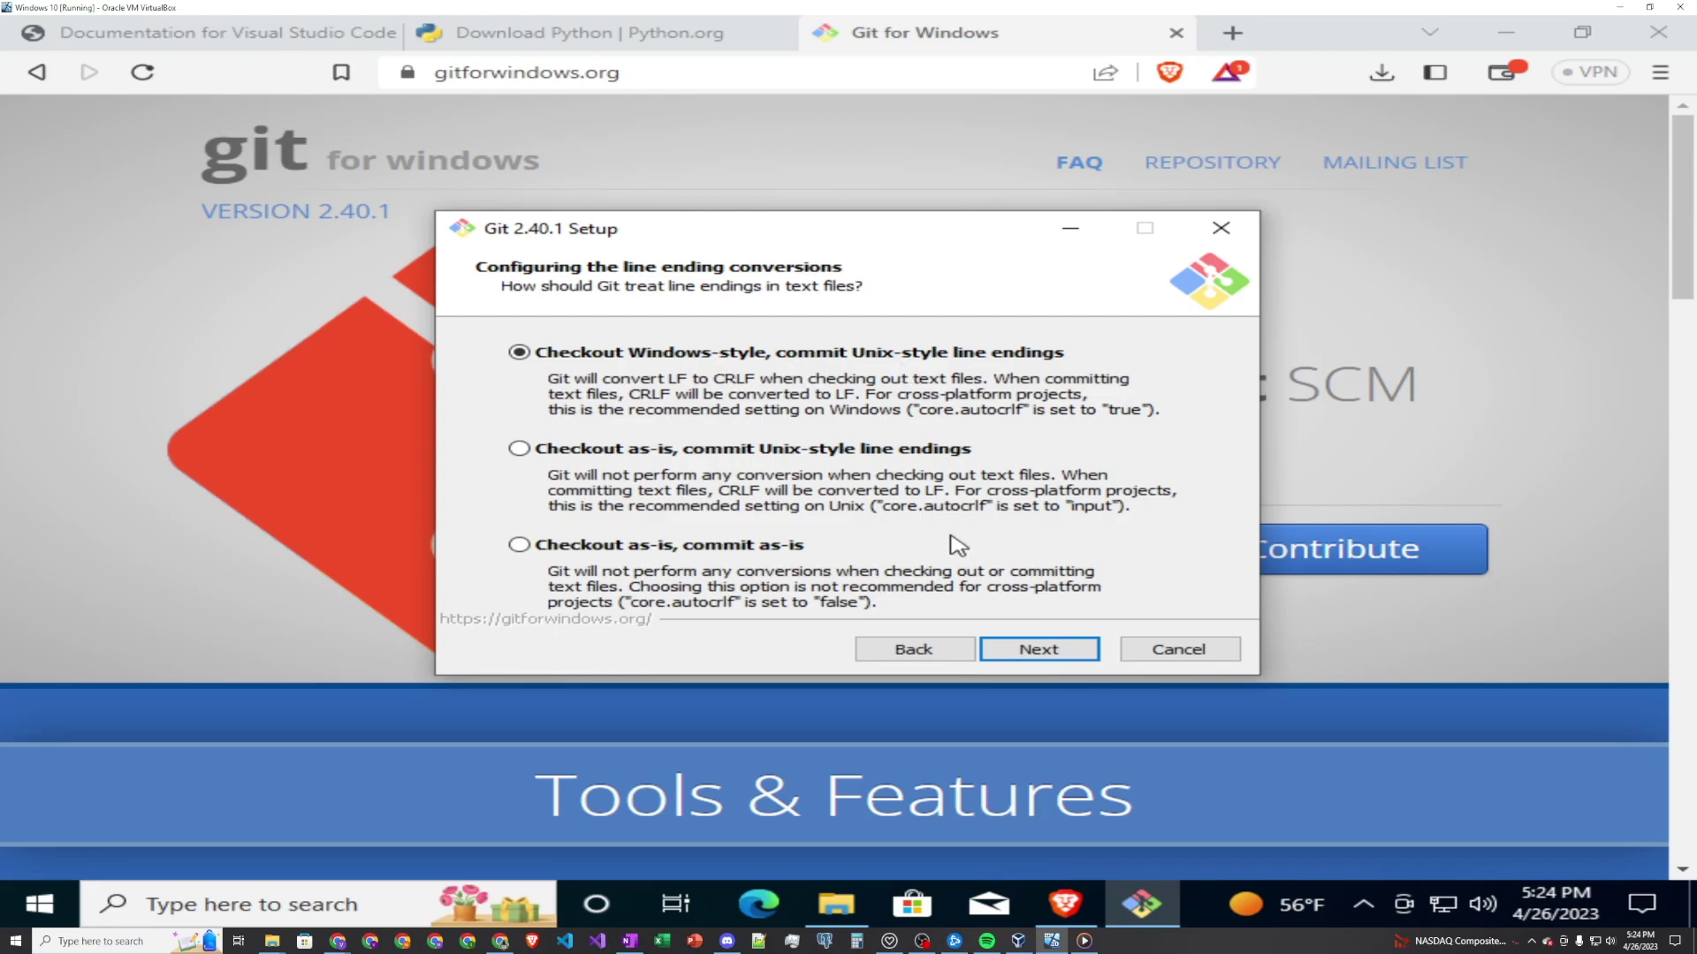
Accept Windows-style checkout with Unix-style commits, MinTTY, default git pull behavior, Git Credential Manager and file system caching.
{"action": "left_click", "coordinate": [1025, 658]}
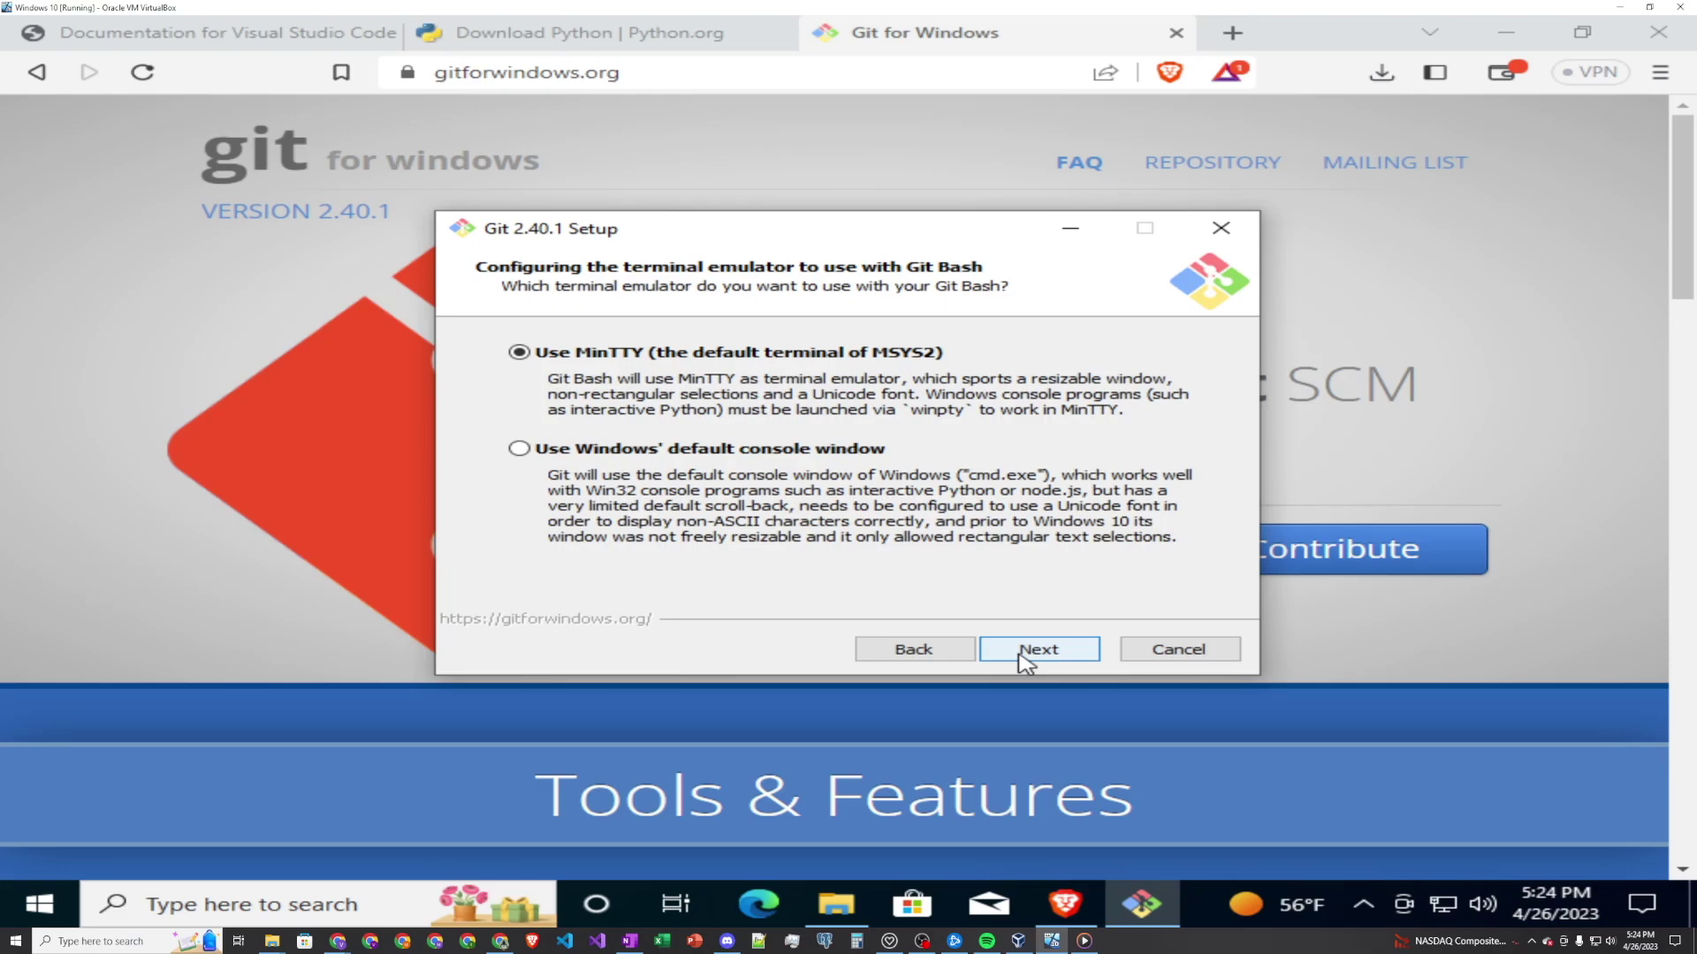
{"action": "left_click", "coordinate": [1025, 659]}
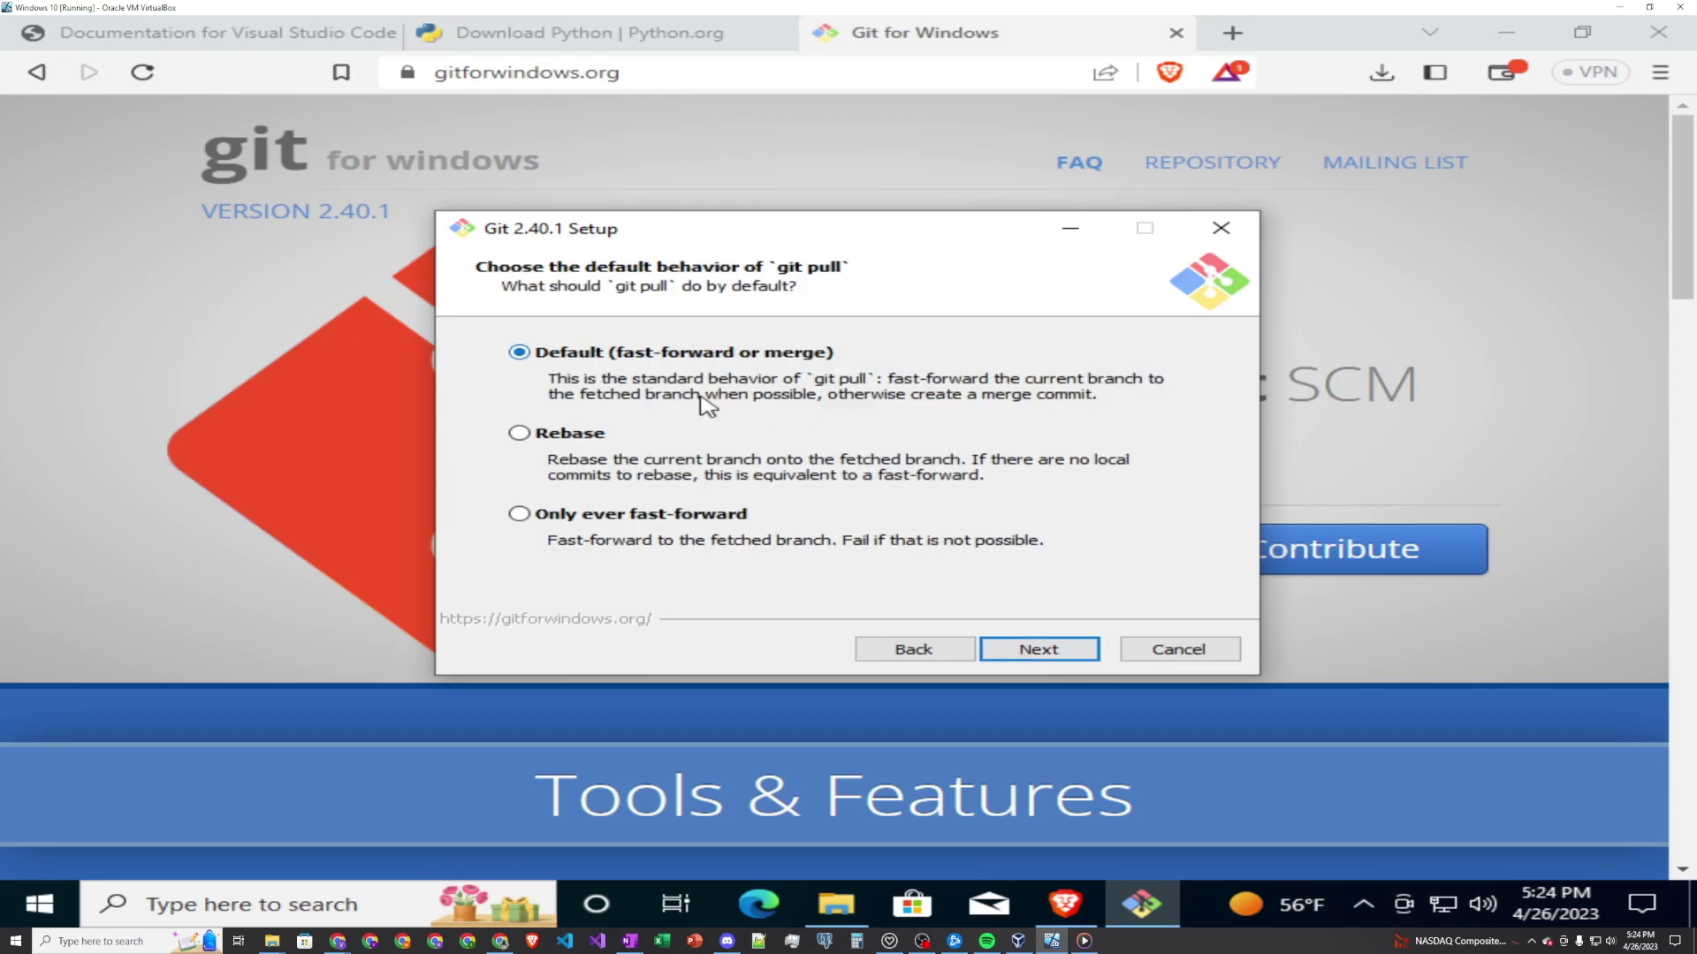
{"action": "left_click", "coordinate": [1048, 652]}
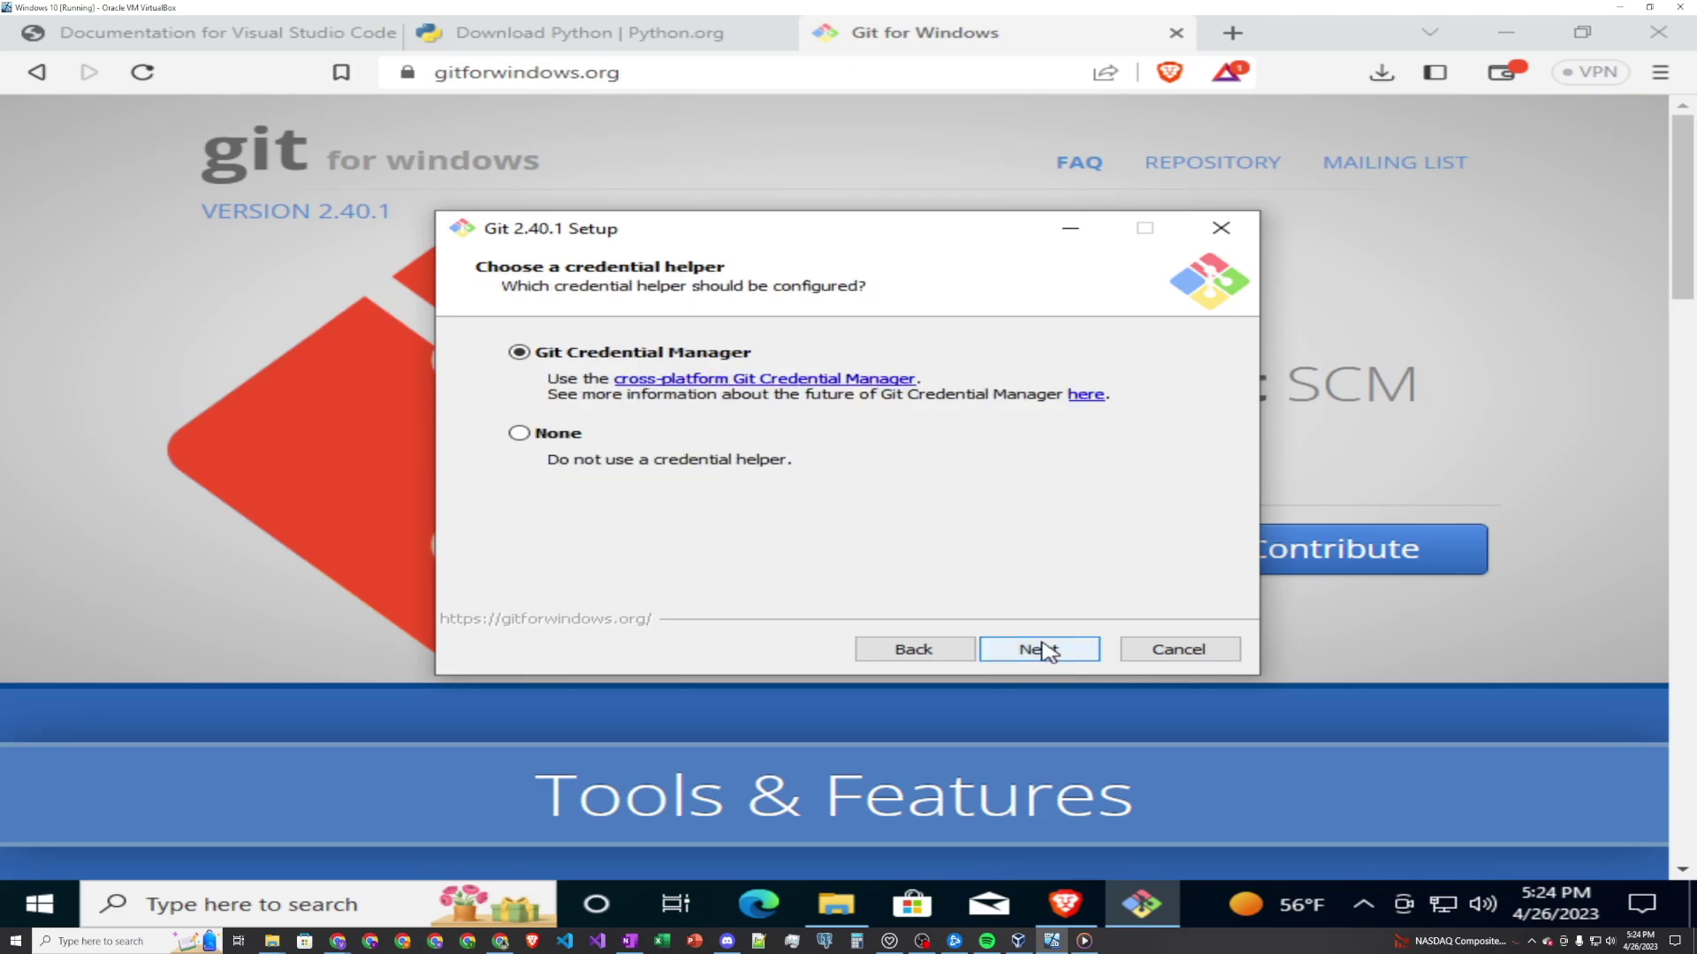
{"action": "left_click", "coordinate": [1048, 652]}
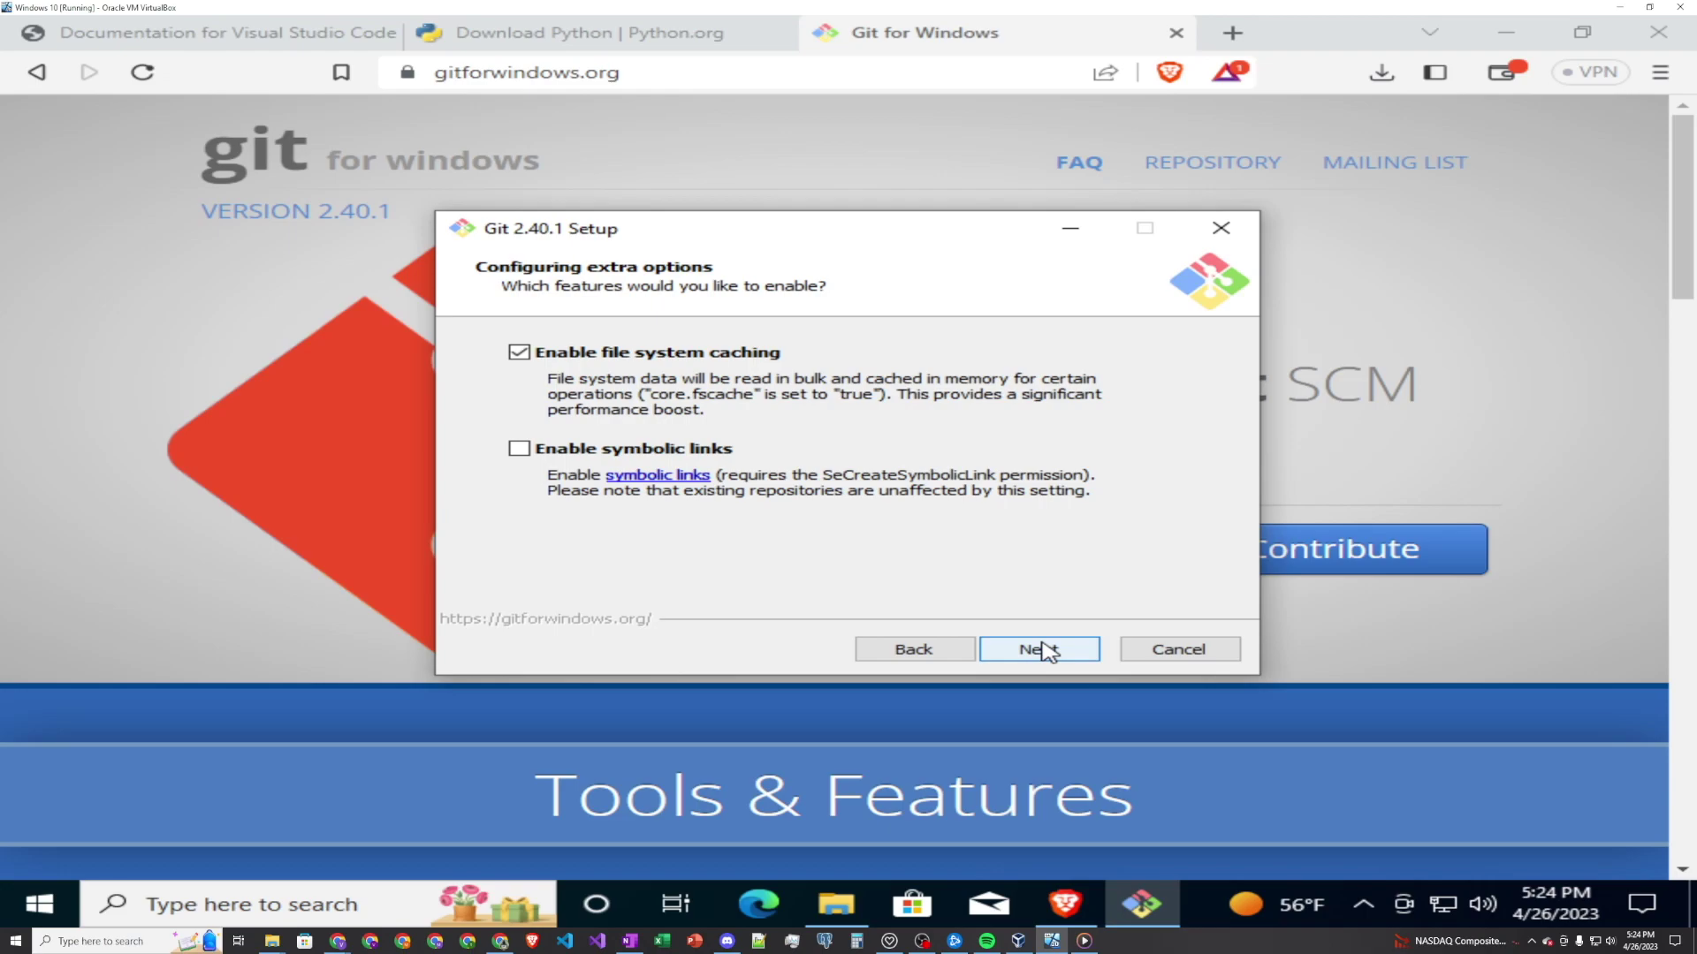
{"action": "left_click", "coordinate": [1048, 651]}
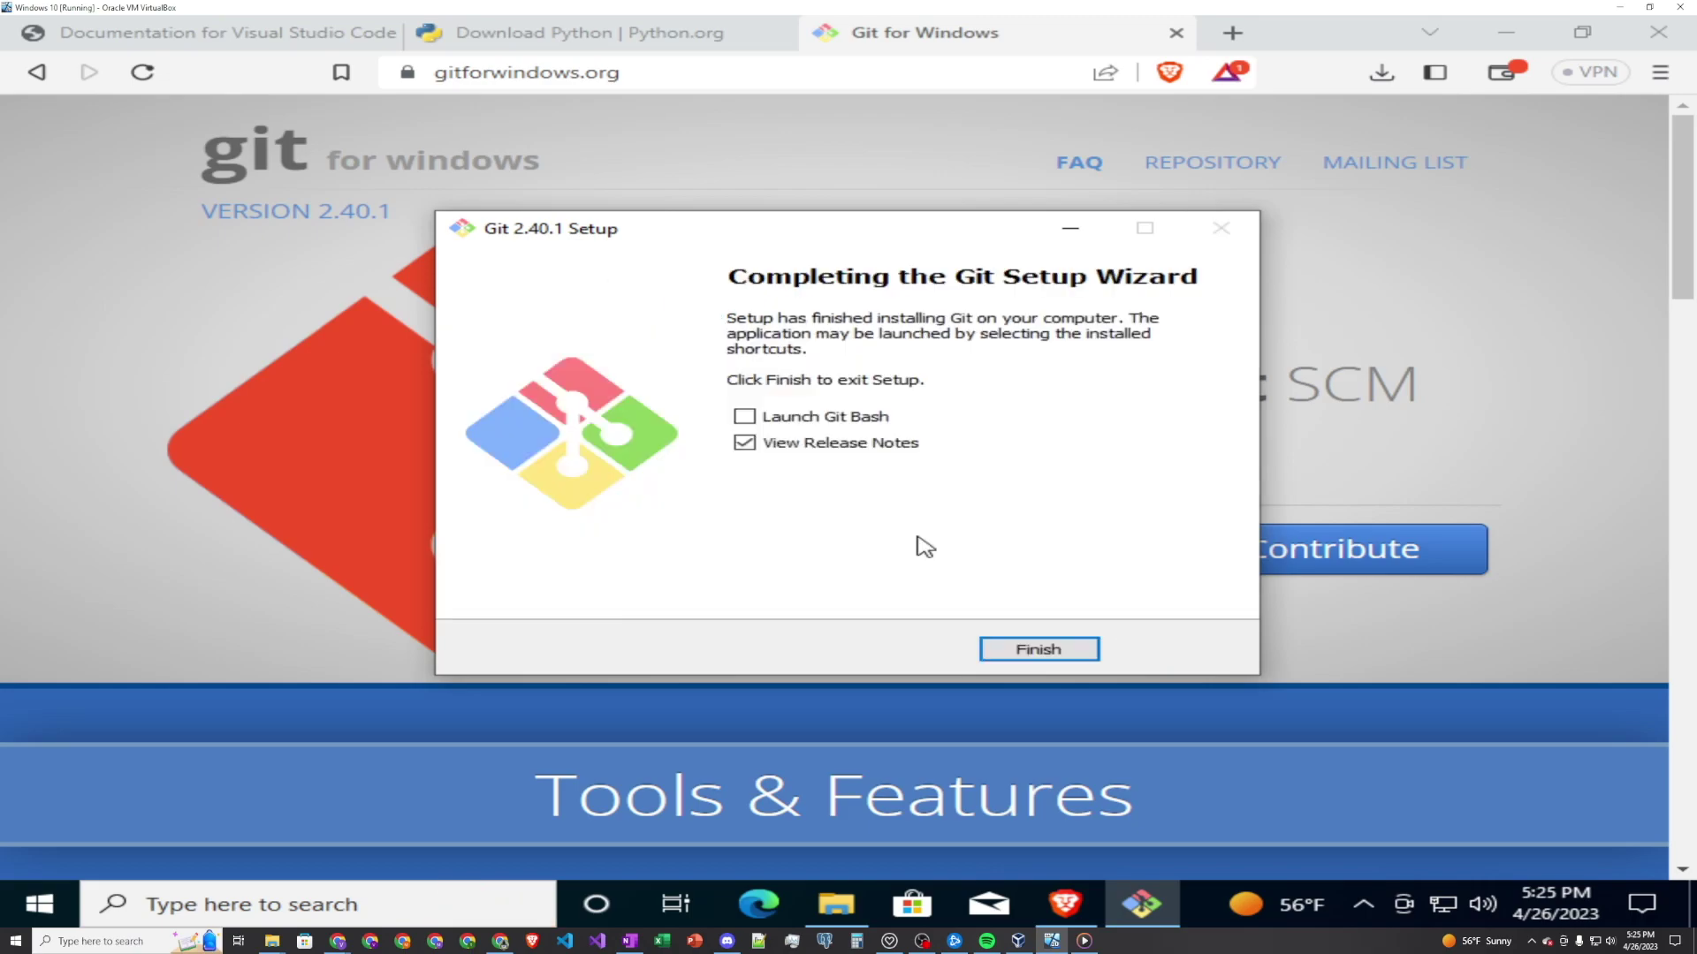
Finish the Git setup with Launch Git Bash enabled and View Release Notes disabled.
{"action": "left_click", "coordinate": [847, 428]}
{"action": "left_click", "coordinate": [840, 452]}
{"action": "left_click", "coordinate": [1038, 649]}
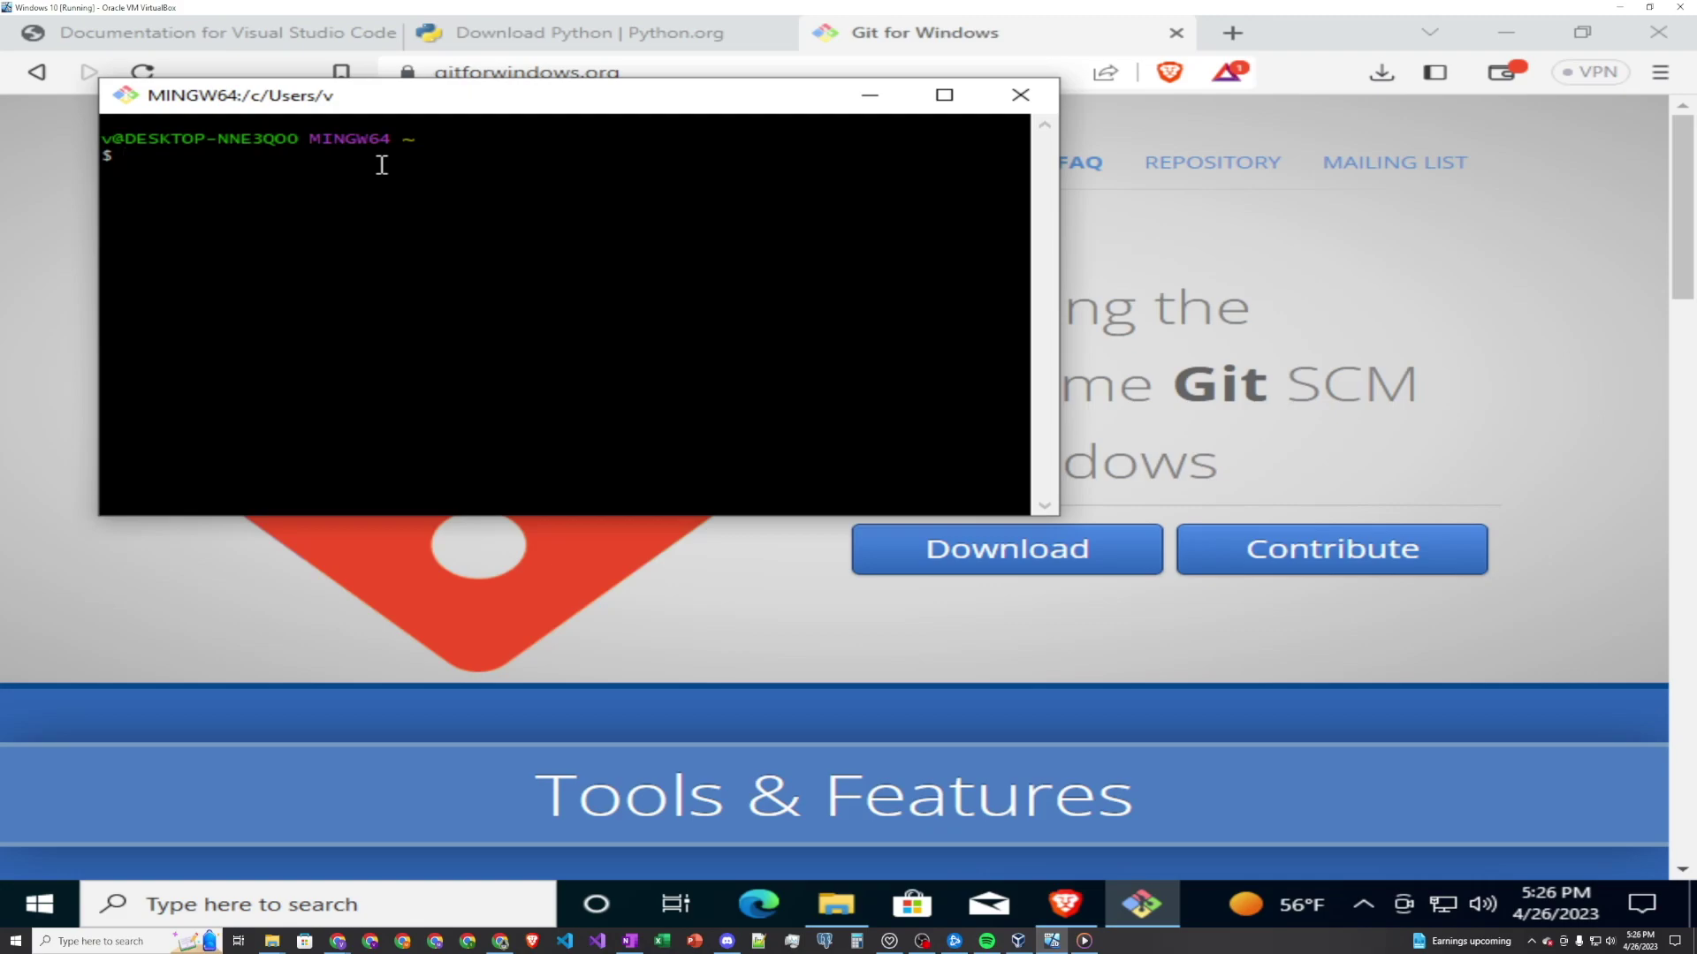
Check the installed Git version by running git --version in Git Bash.
{"action": "type", "text": "git --version"}
{"action": "key", "text": "Return"}
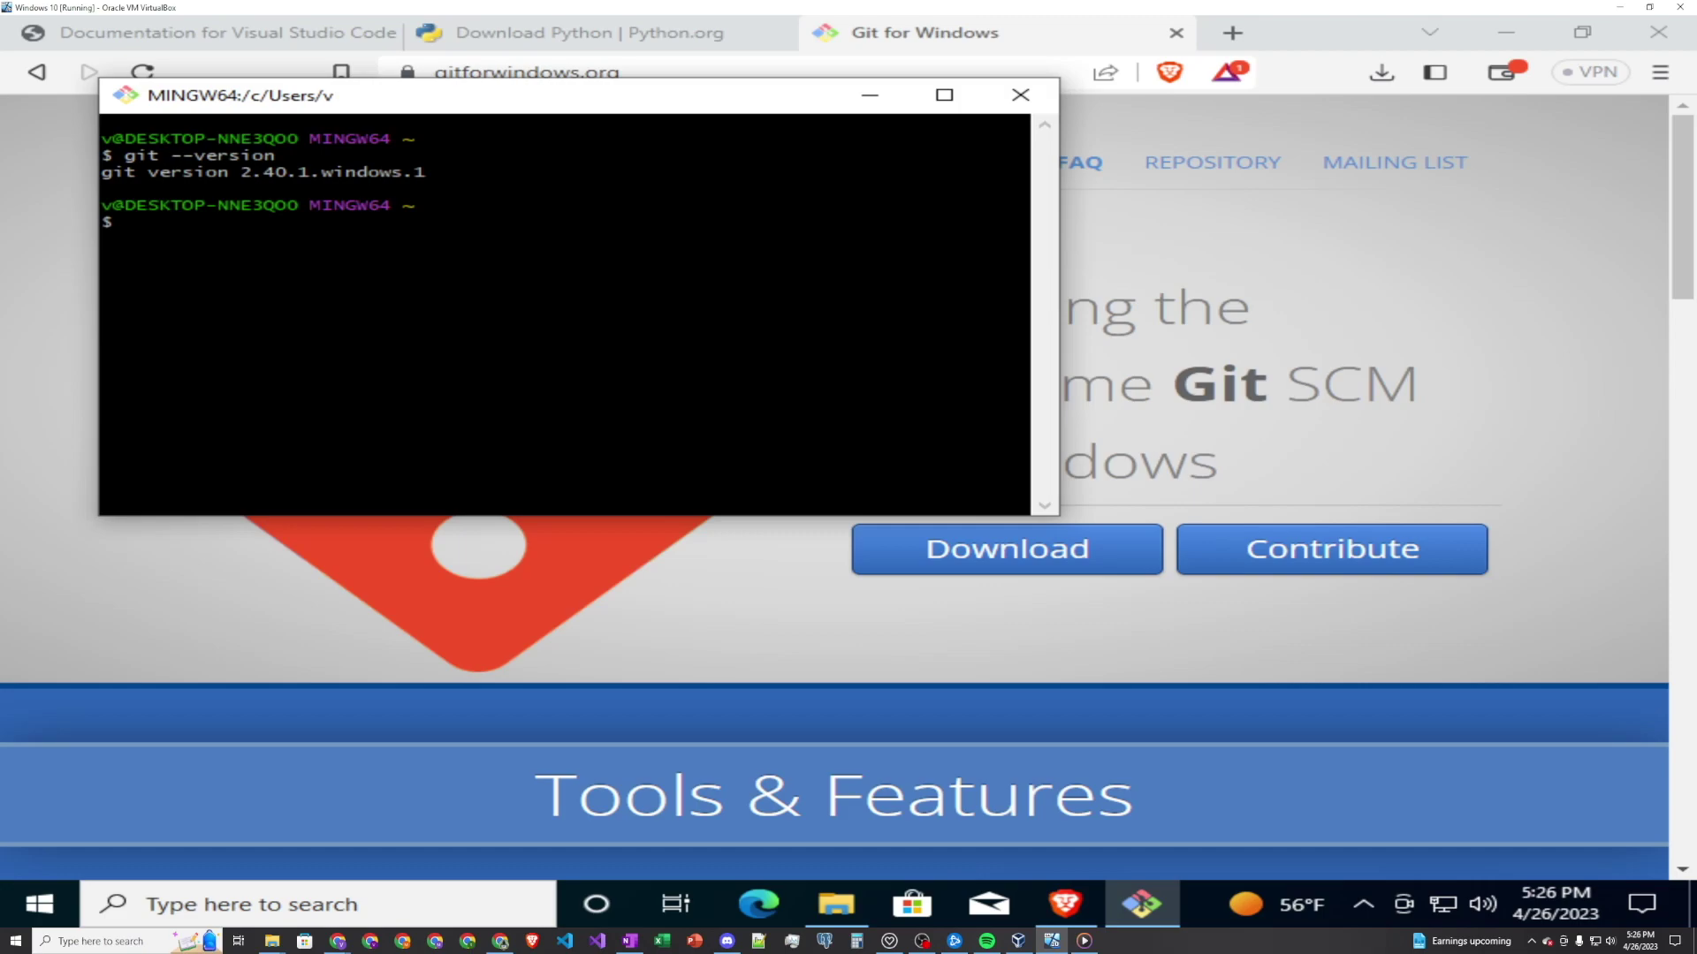